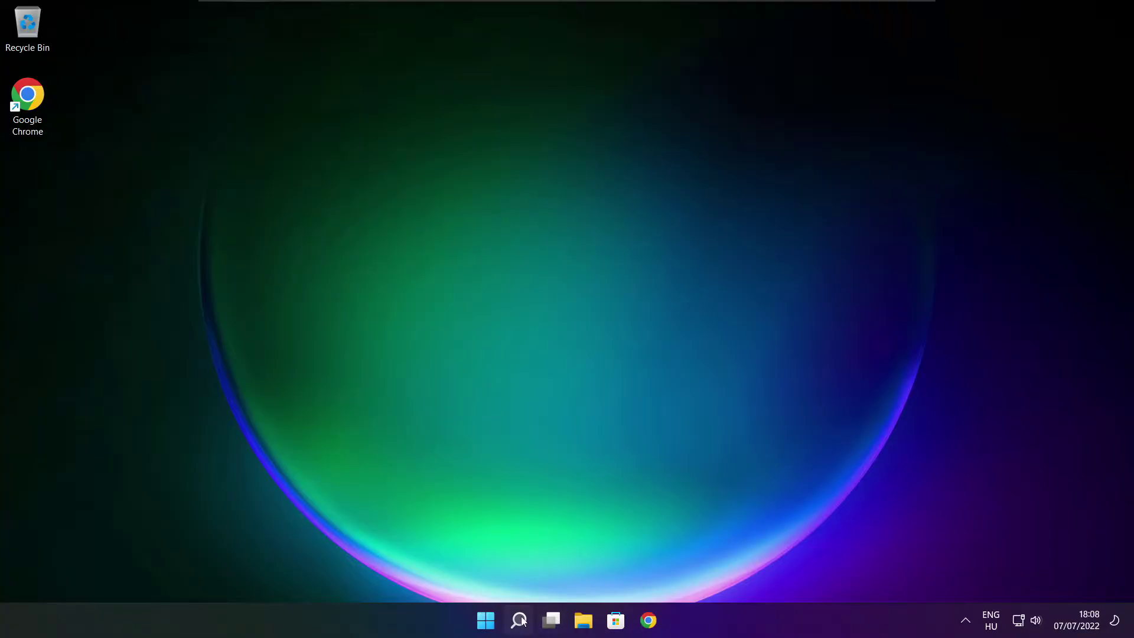
# Search for 'device manager' in Windows Search and launch Device Manager.
pyautogui.click(519, 621)
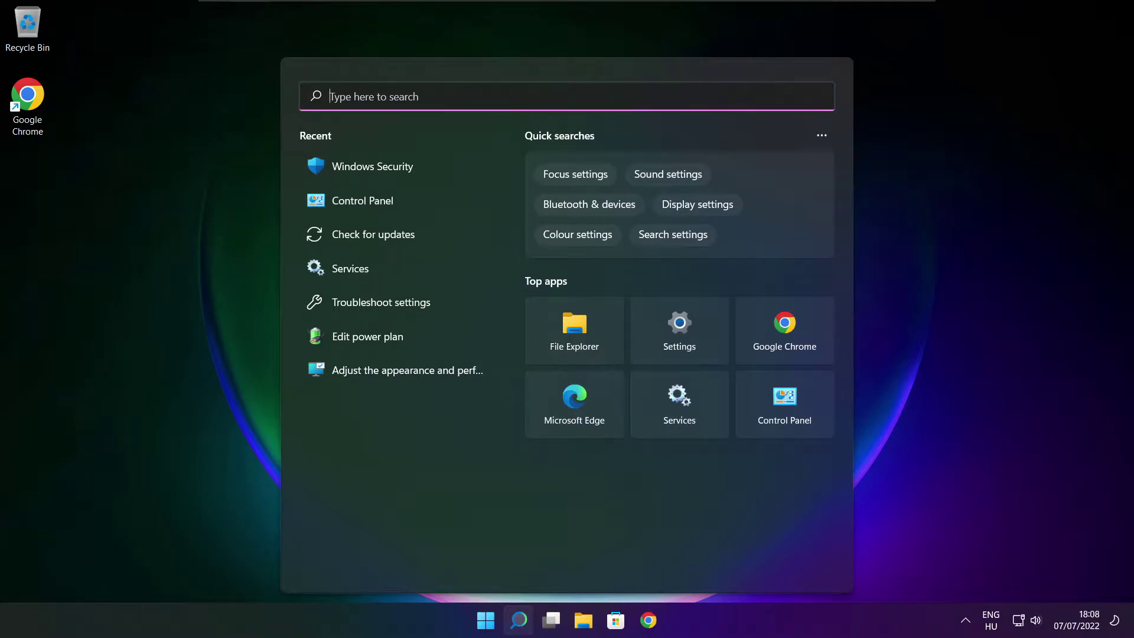
pyautogui.write('device ma')
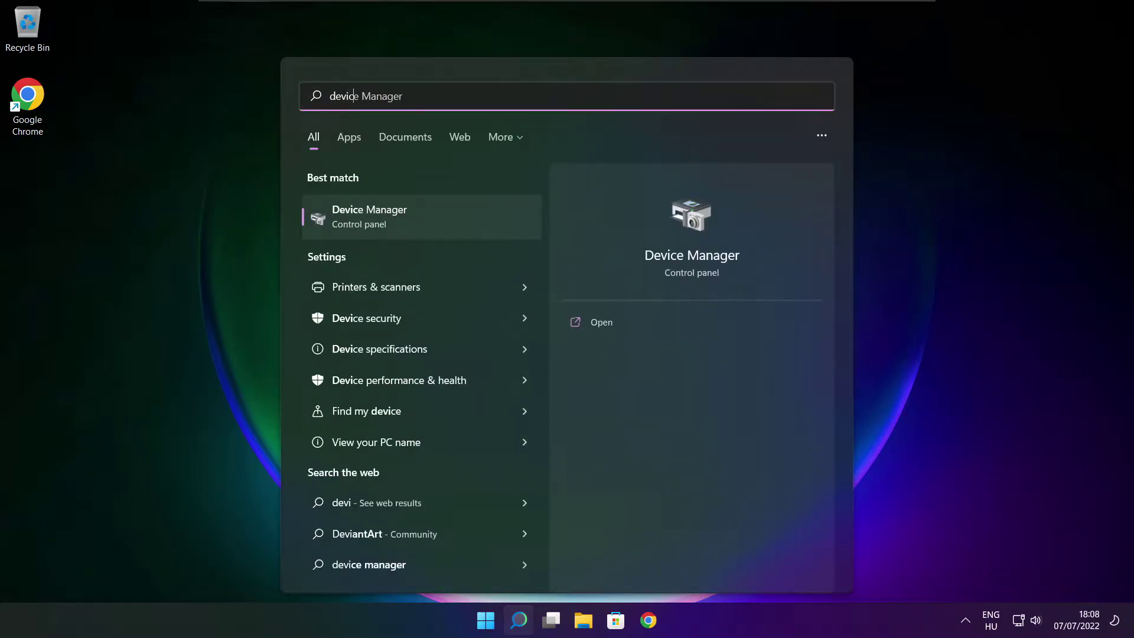
pyautogui.write('nager')
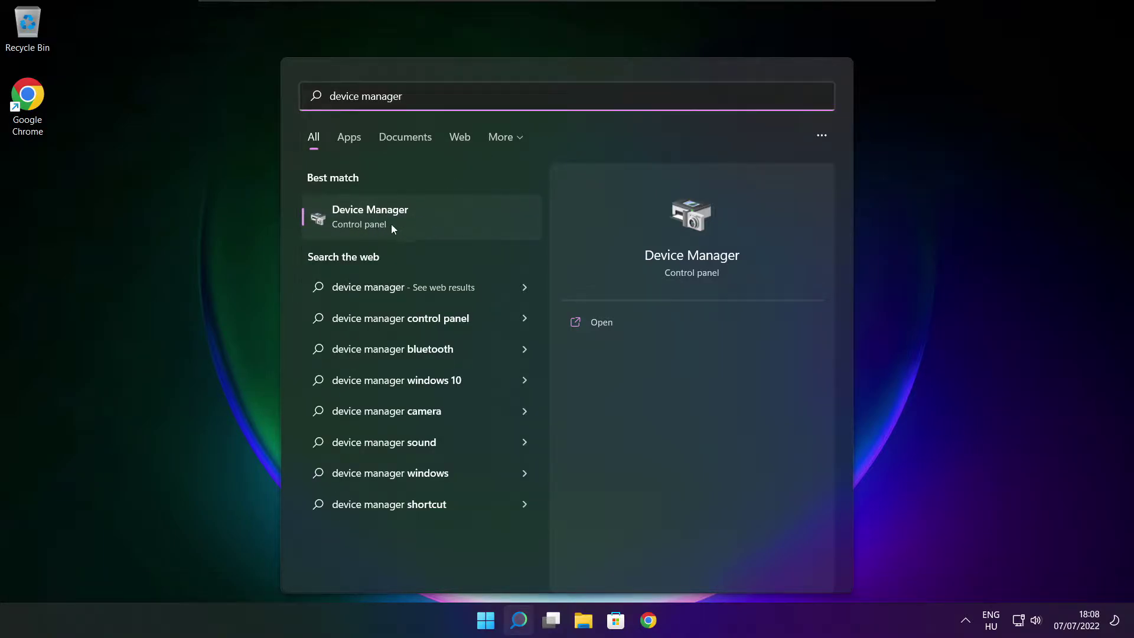
pyautogui.click(465, 221)
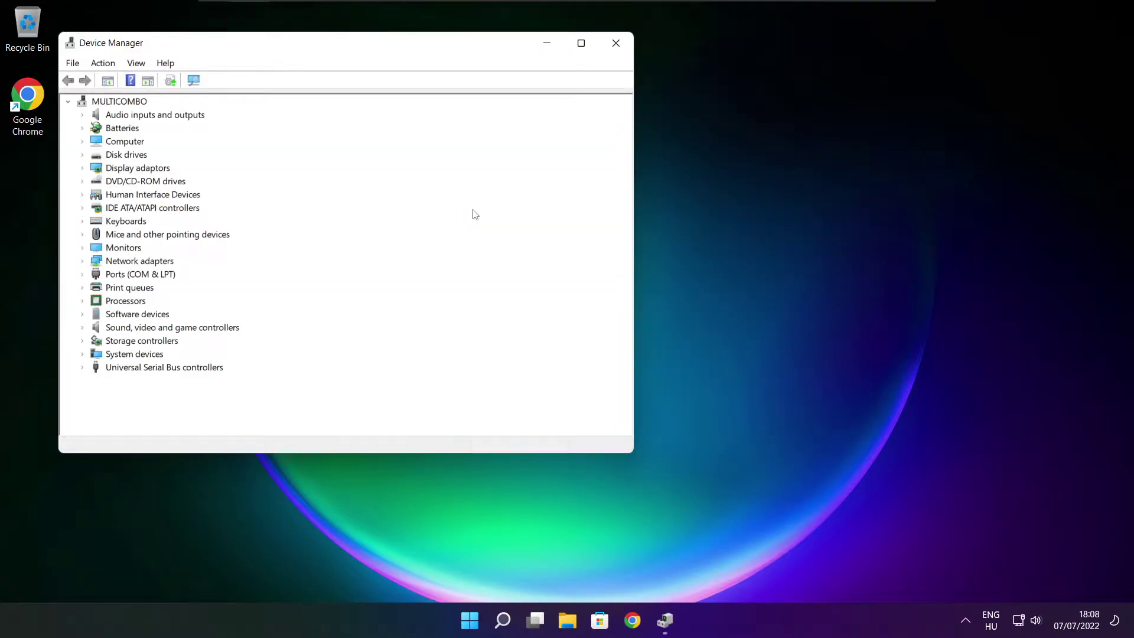
# Maximise Device Manager and confirm the VMware SVGA 3D adapter already has the best driver.
pyautogui.click(581, 44)
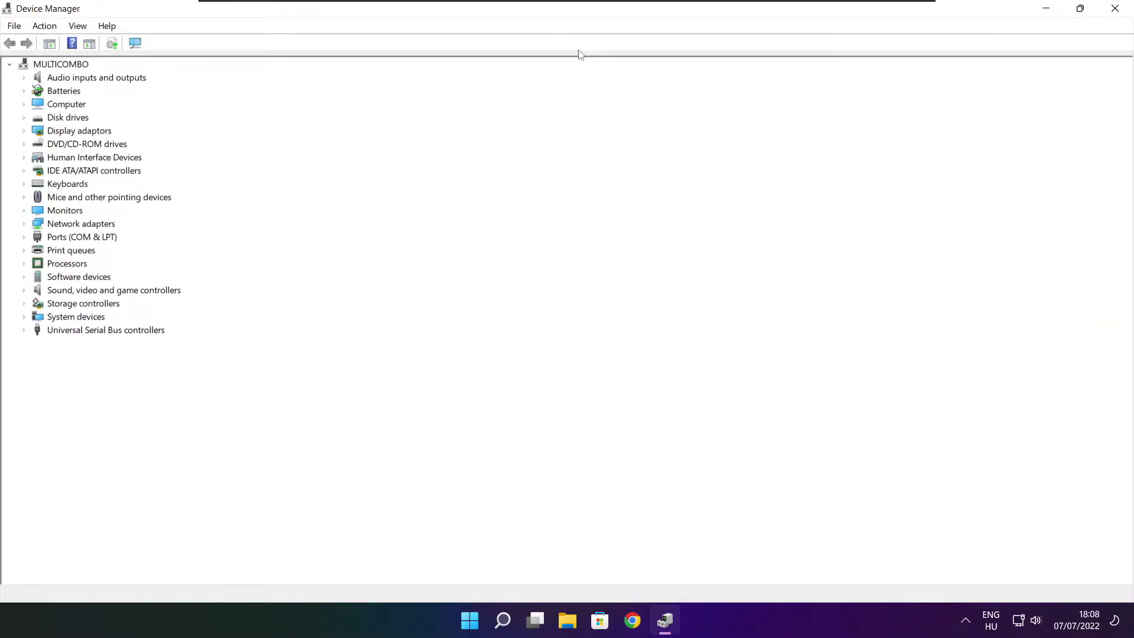
pyautogui.click(65, 132)
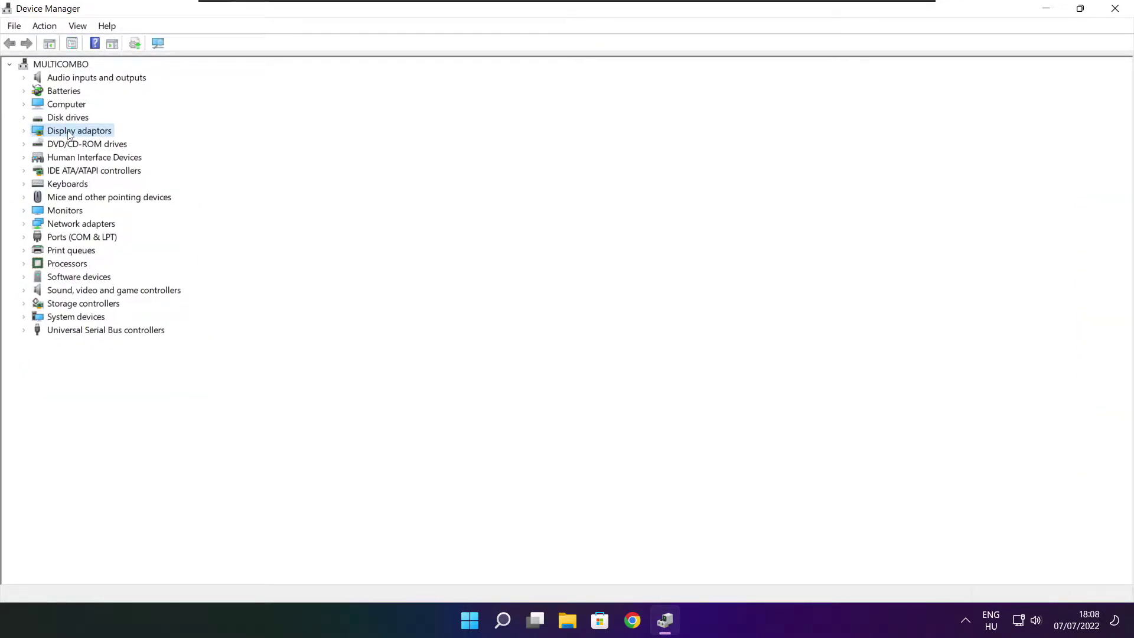
pyautogui.click(24, 131)
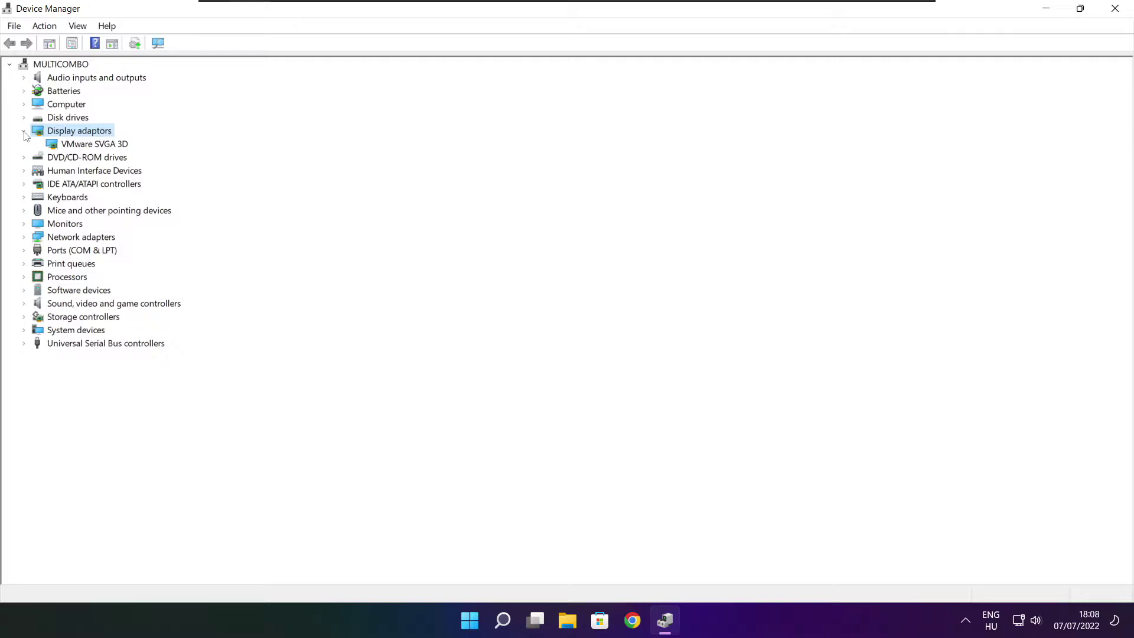
pyautogui.click(111, 145)
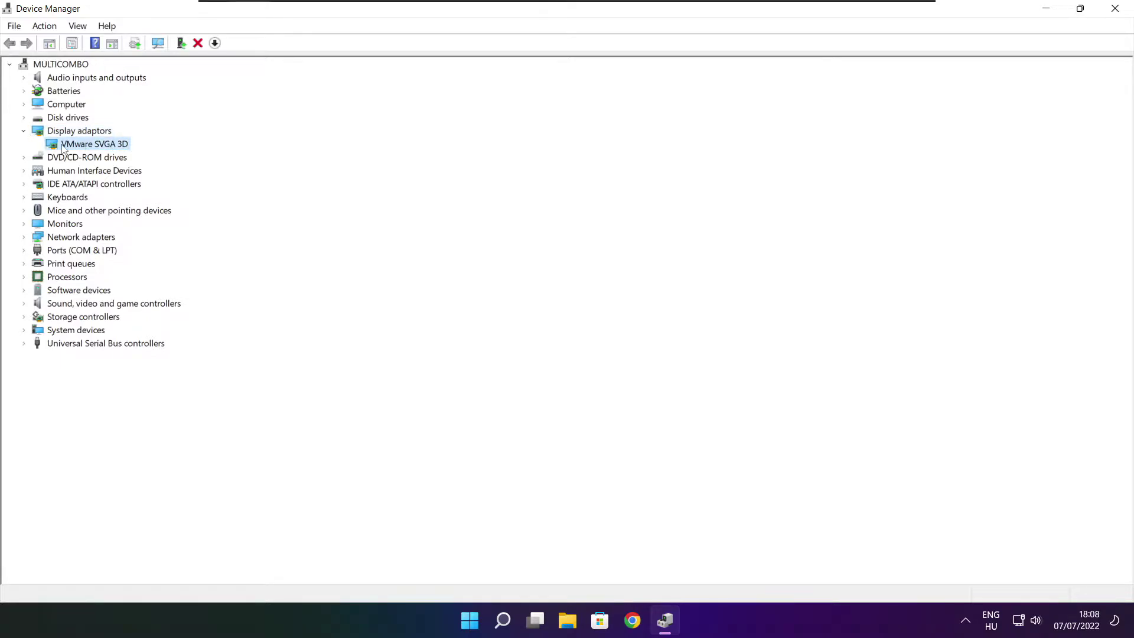
pyautogui.rightClick(83, 145)
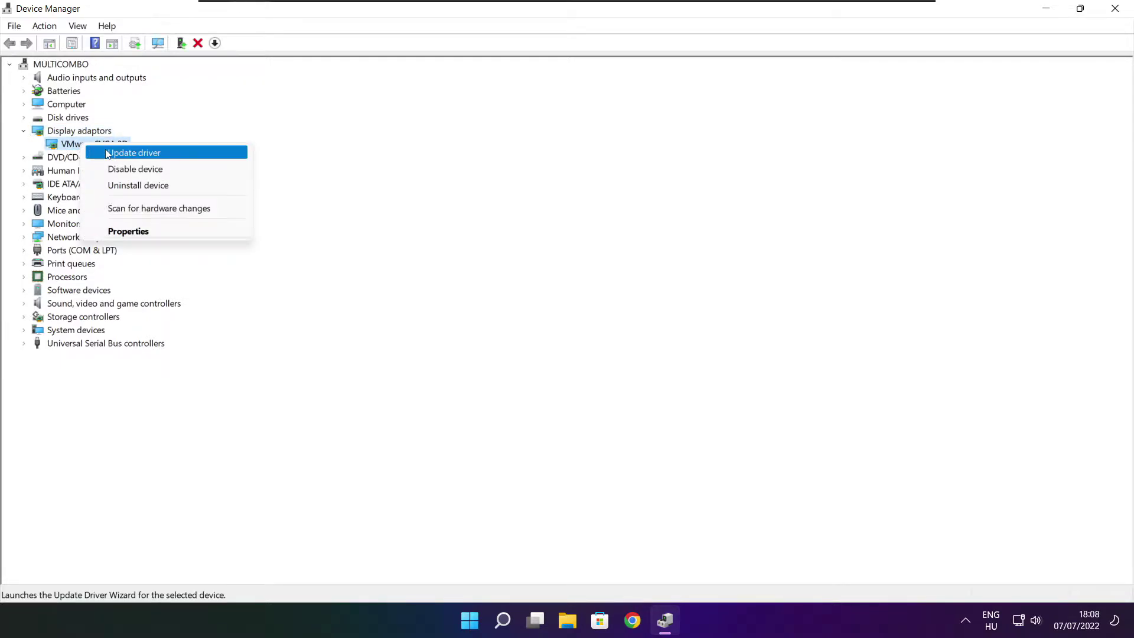
pyautogui.click(162, 153)
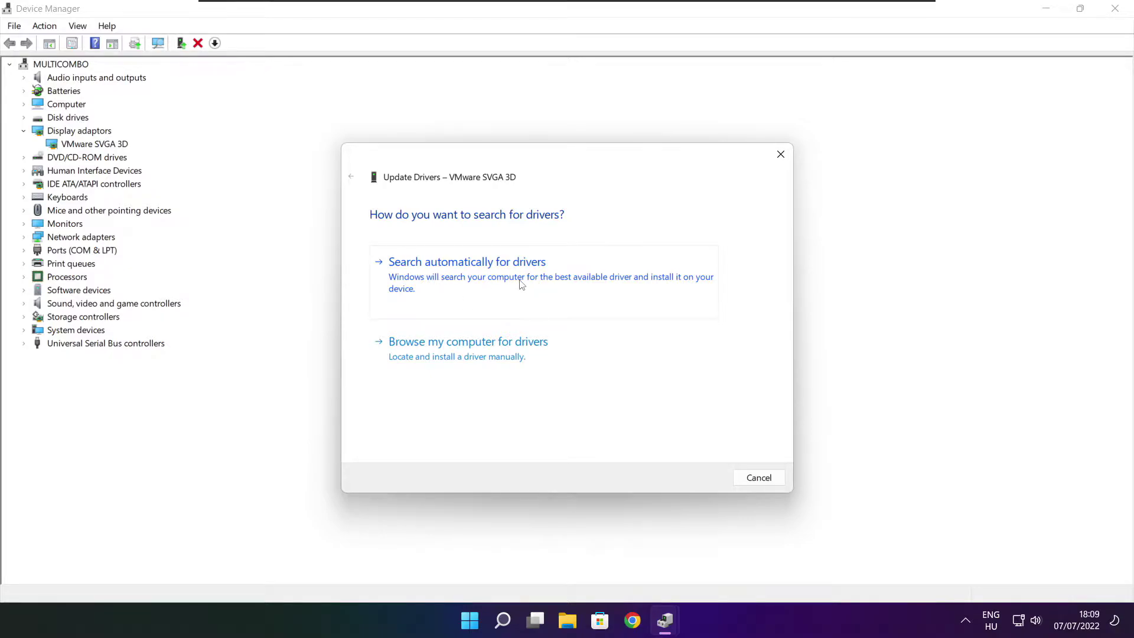
pyautogui.click(519, 284)
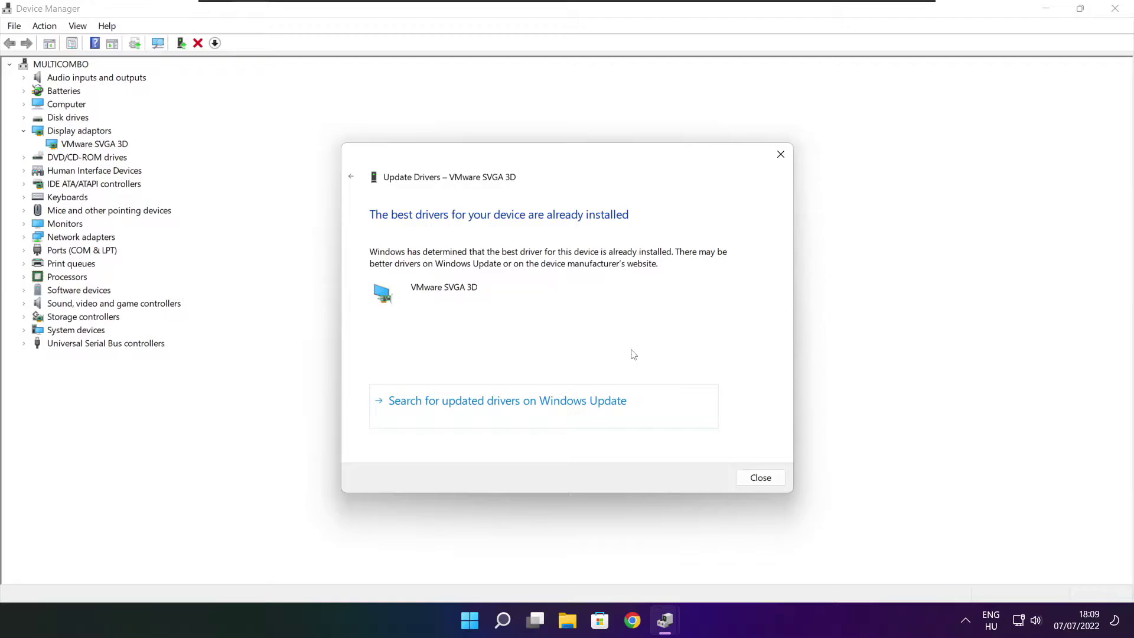
pyautogui.click(760, 478)
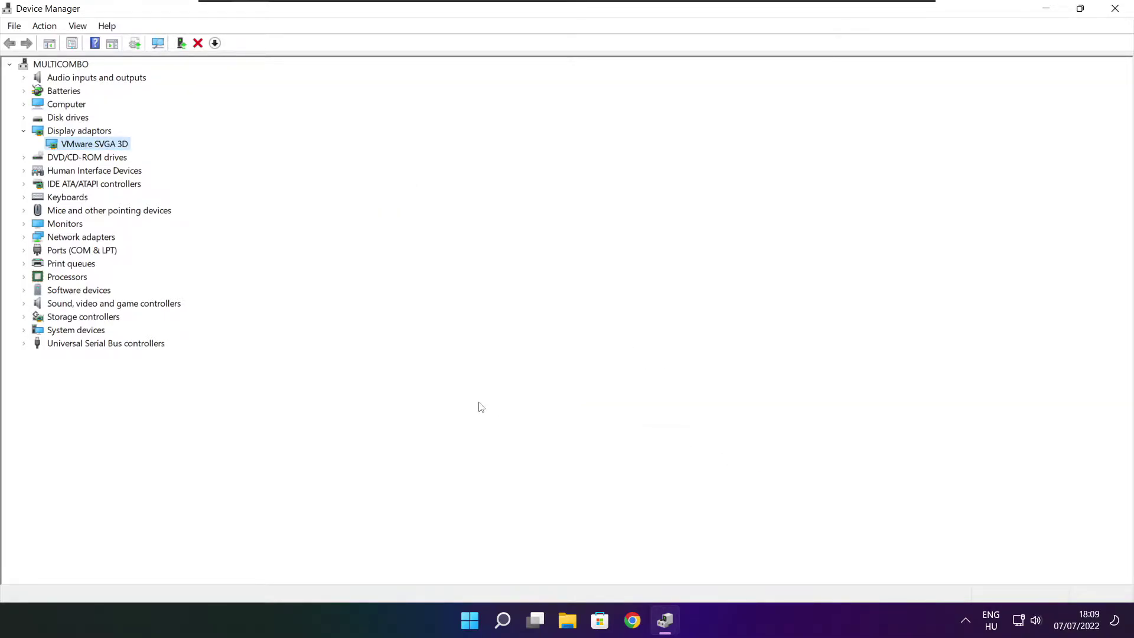
pyautogui.click(49, 306)
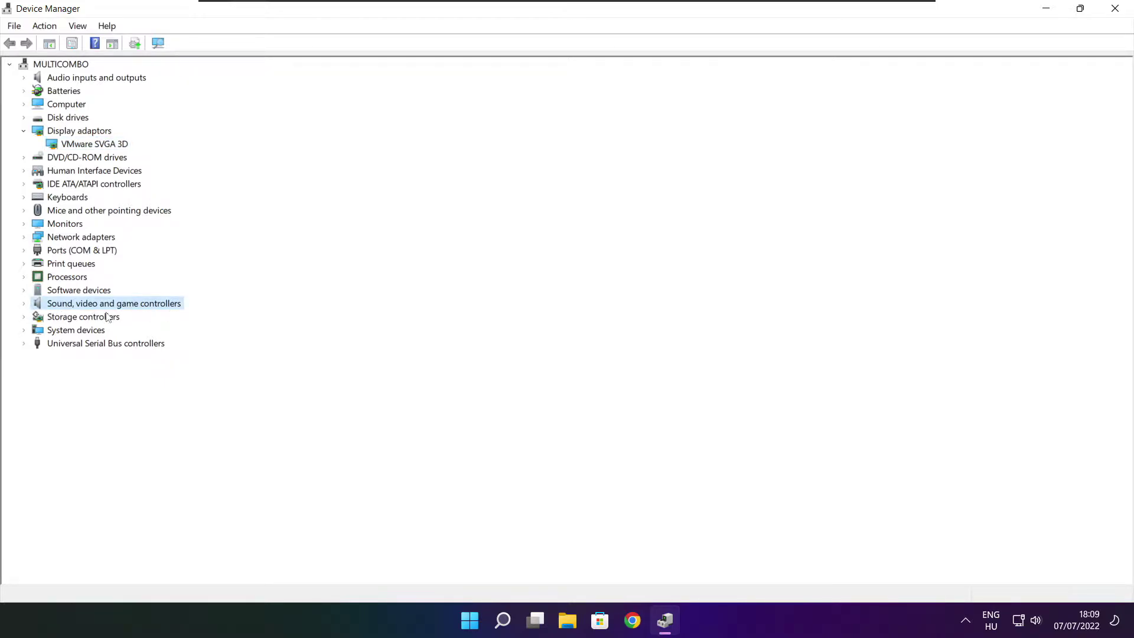
# Confirm the High Definition Audio Device driver is up to date, then close Device Manager.
pyautogui.click(25, 304)
pyautogui.click(111, 319)
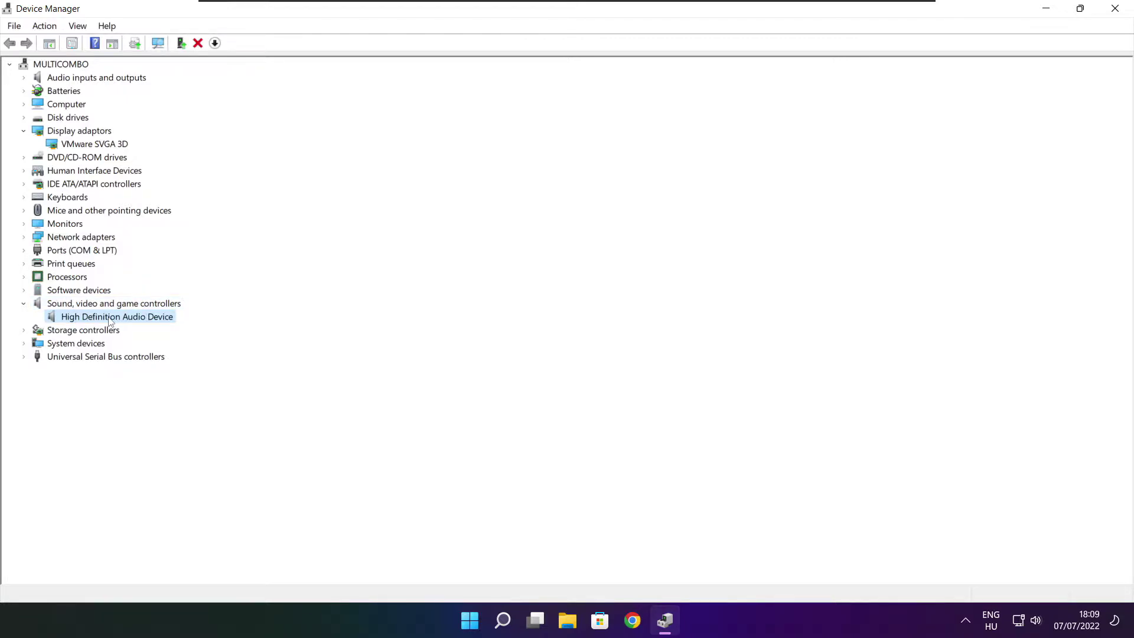
pyautogui.rightClick(110, 321)
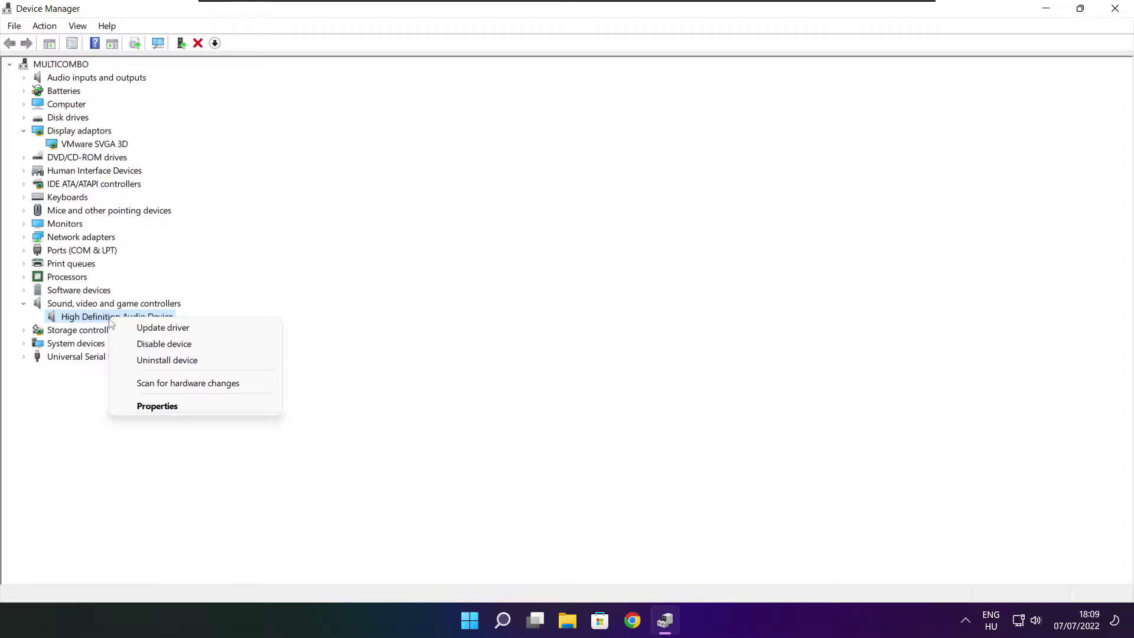
pyautogui.click(221, 329)
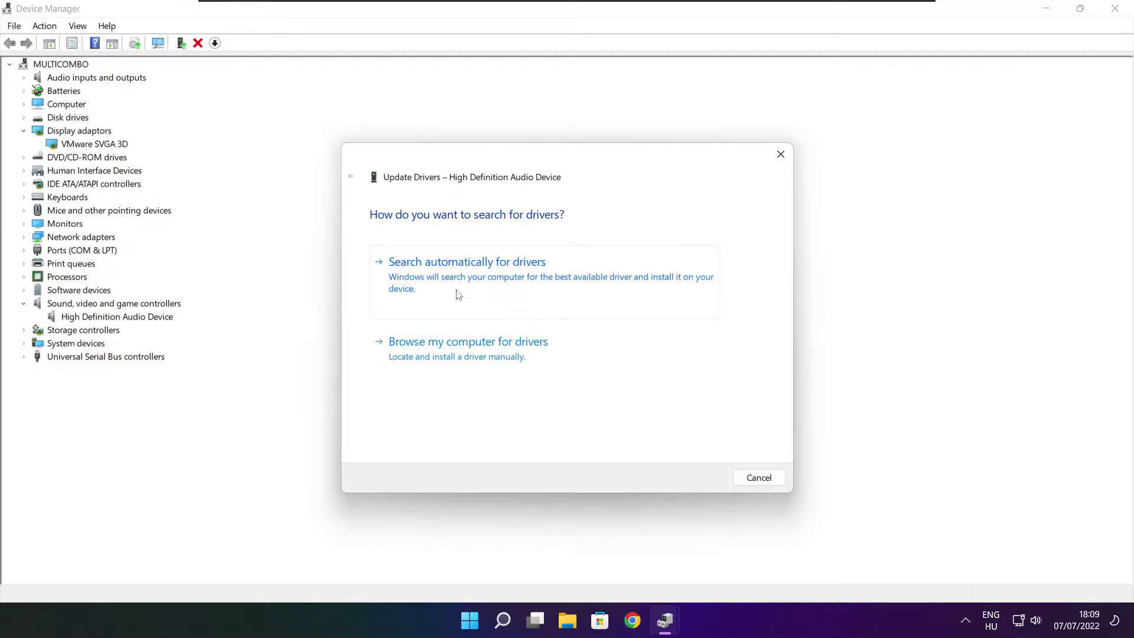
pyautogui.click(493, 281)
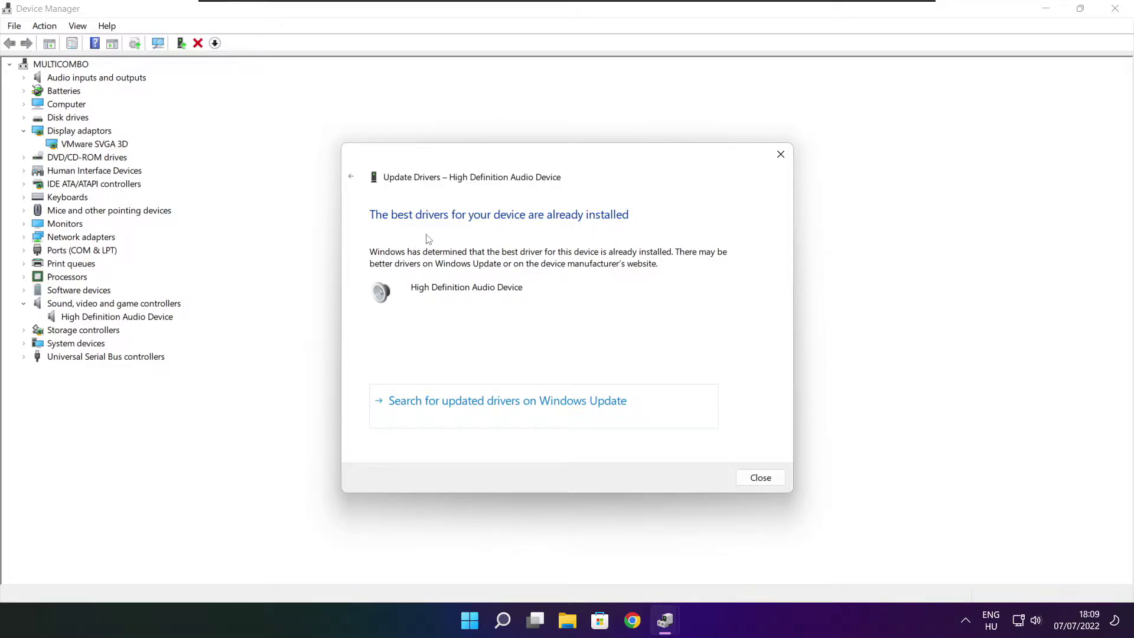
pyautogui.click(762, 479)
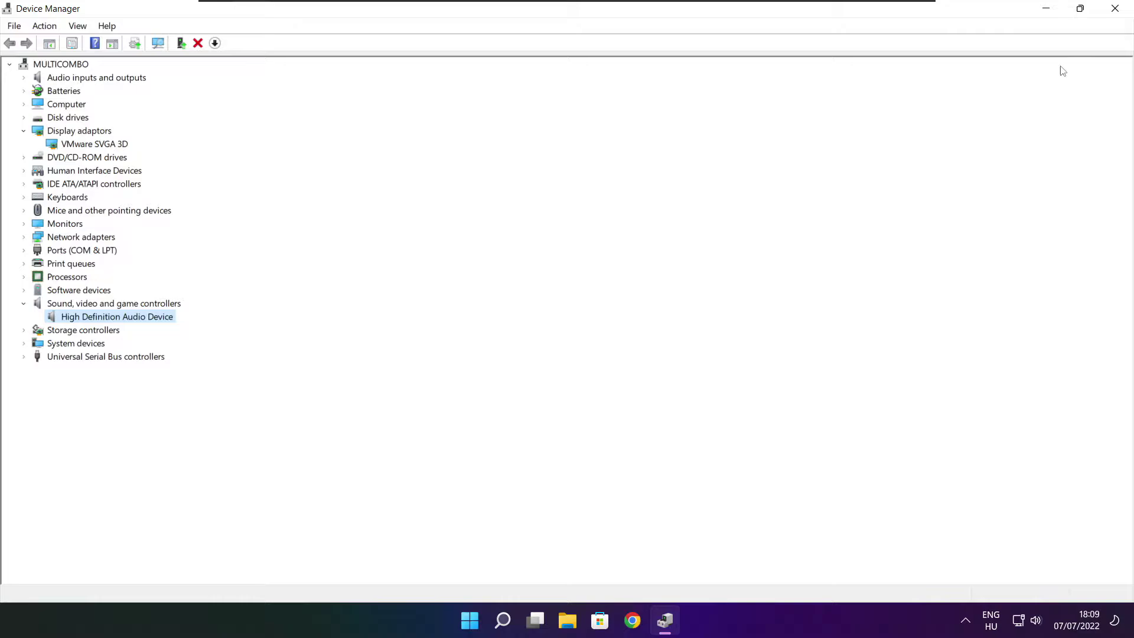
pyautogui.click(1116, 8)
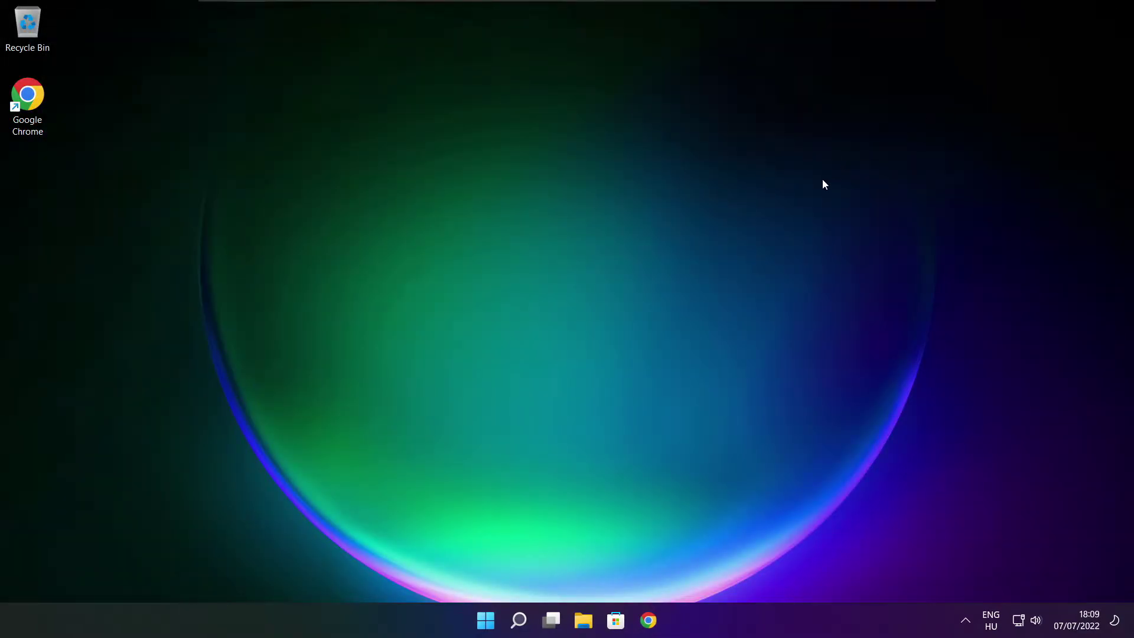
# Make High performance the active power plan in Power Options, then close the window.
pyautogui.click(520, 621)
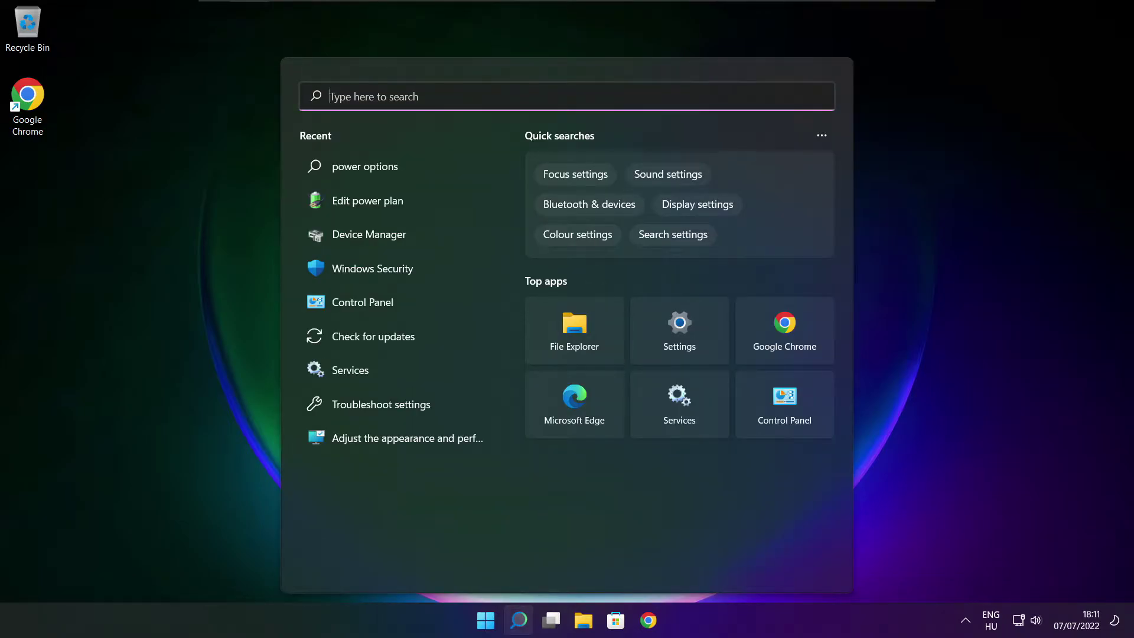
pyautogui.write('edit')
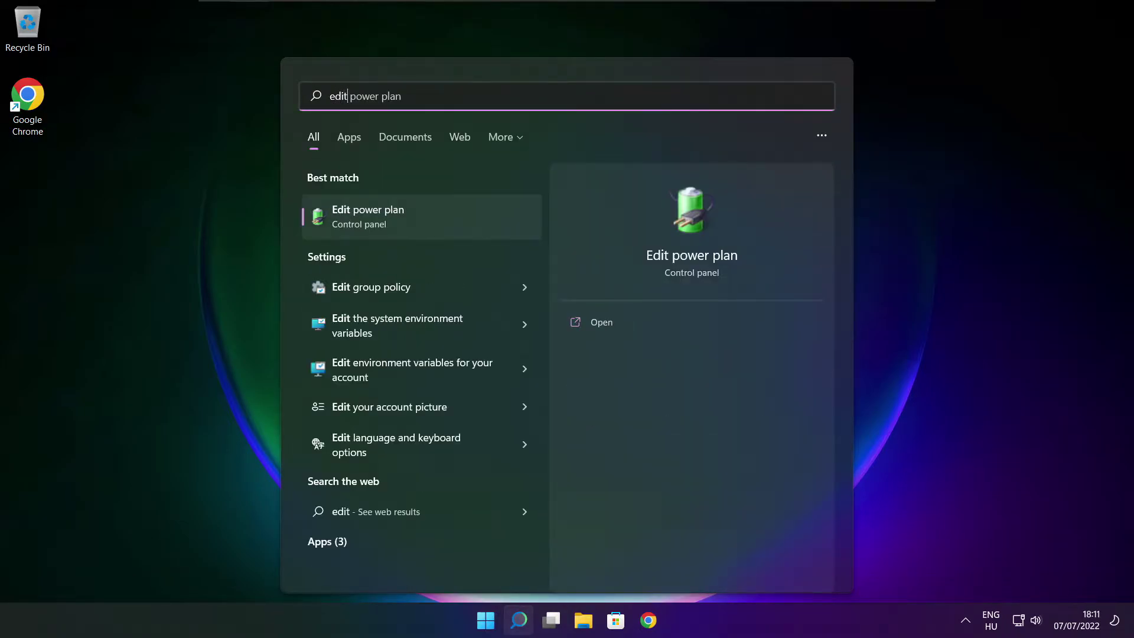
pyautogui.write(' power plan')
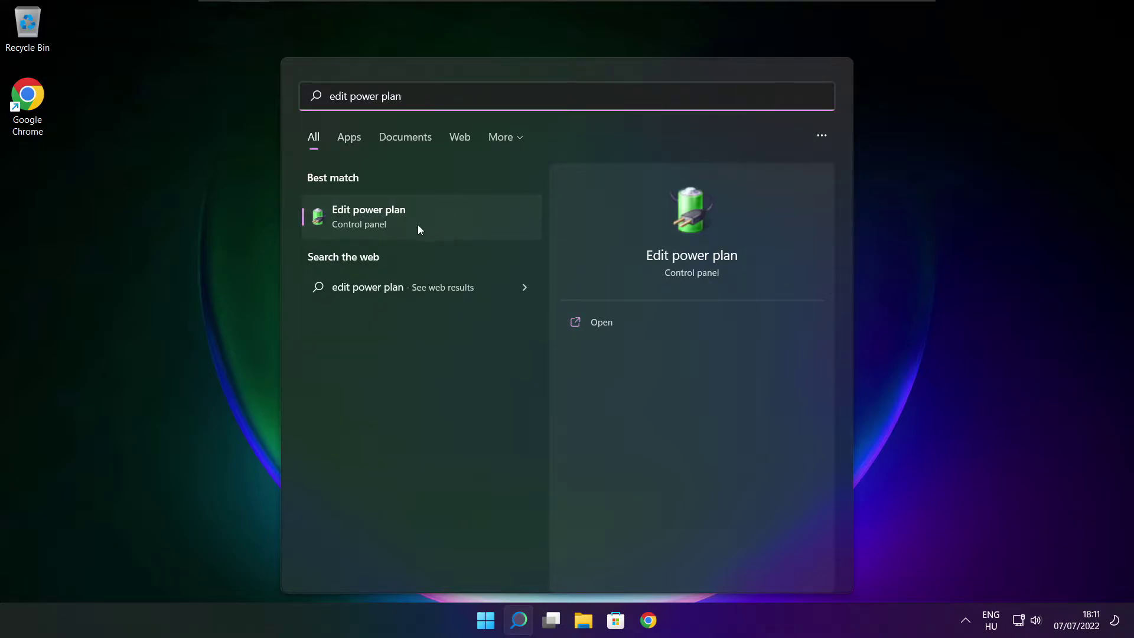
pyautogui.click(447, 220)
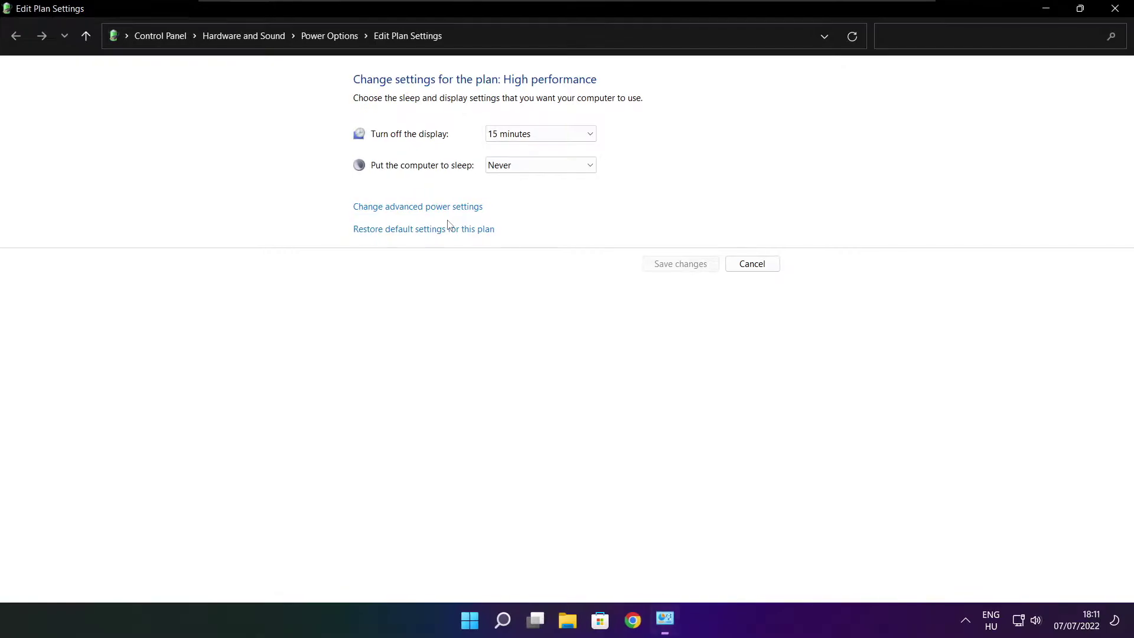
pyautogui.click(336, 42)
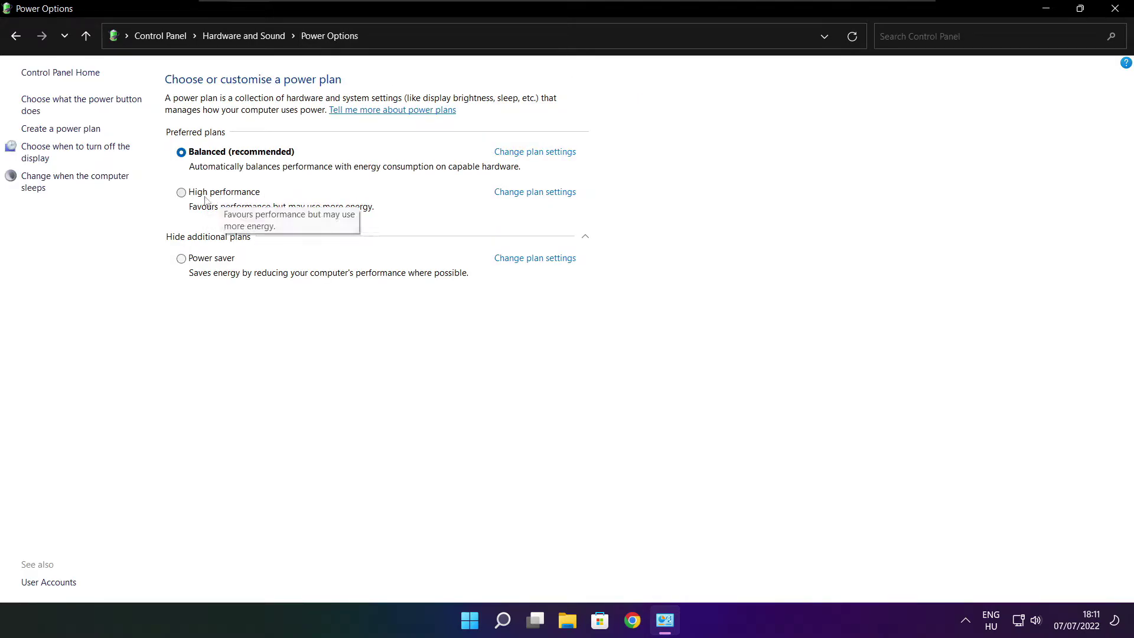
pyautogui.click(235, 199)
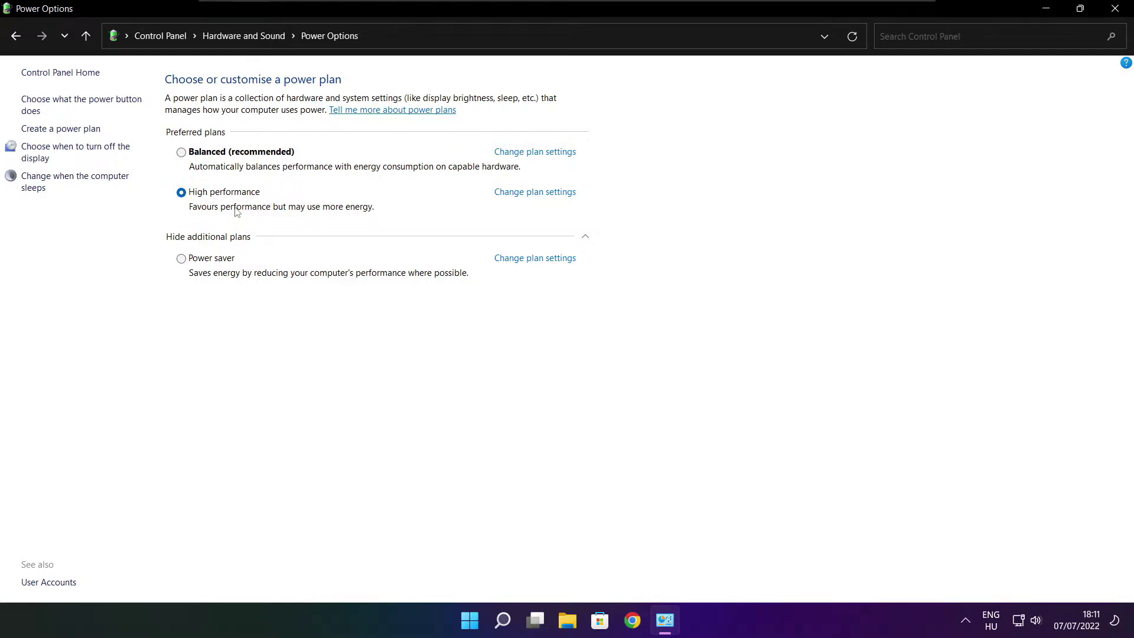
pyautogui.click(1118, 8)
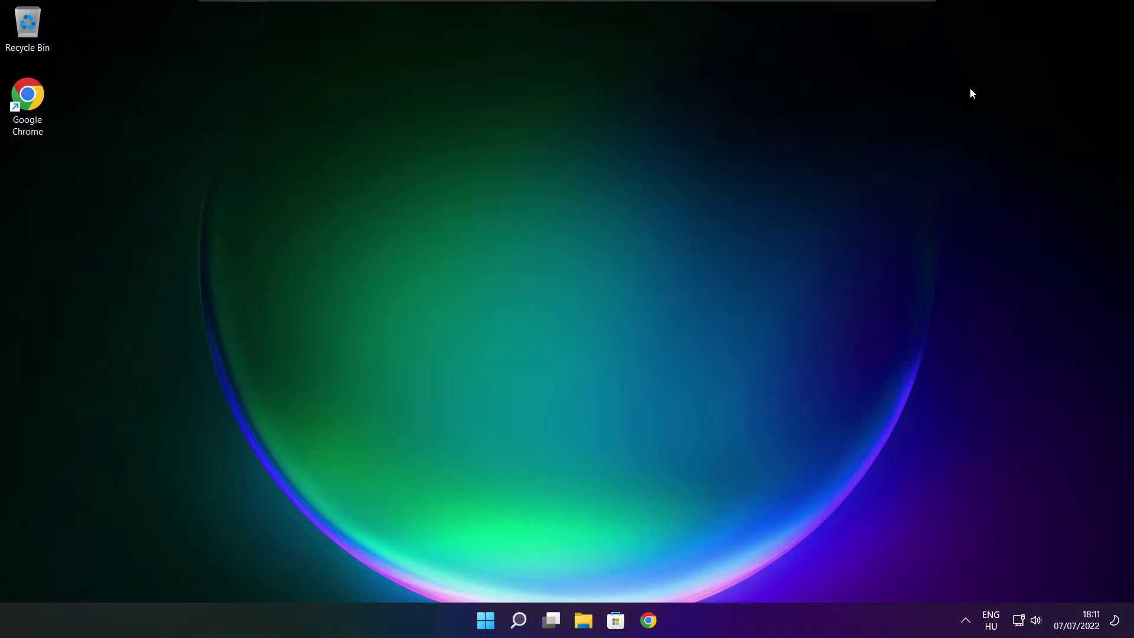
# Turn Game Mode on in Settings.
pyautogui.click(523, 624)
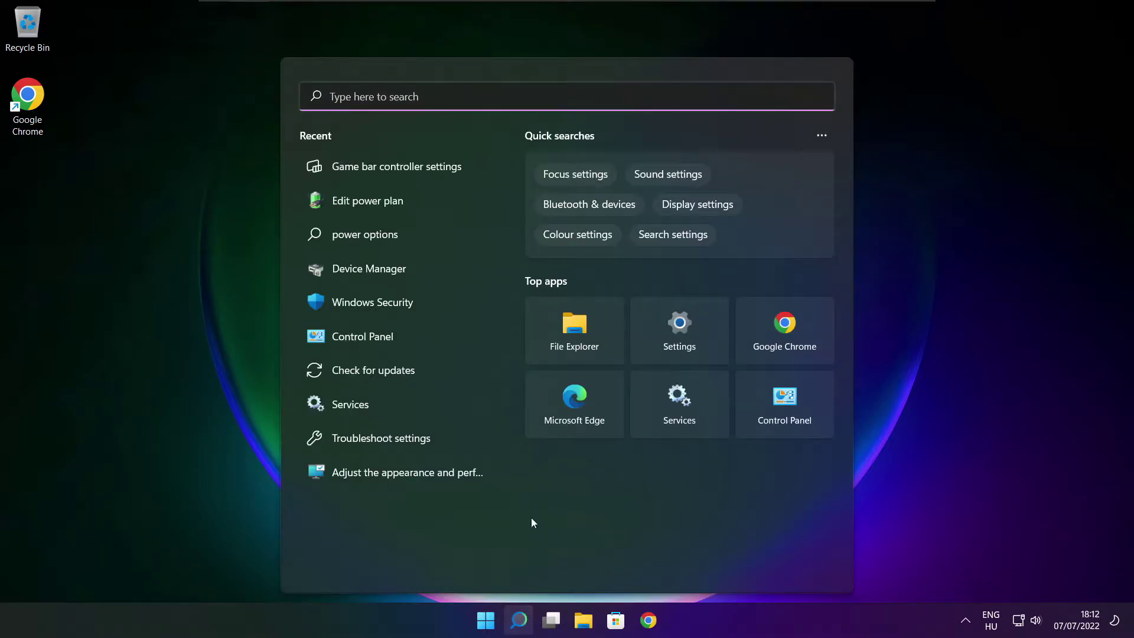
pyautogui.write('game mode')
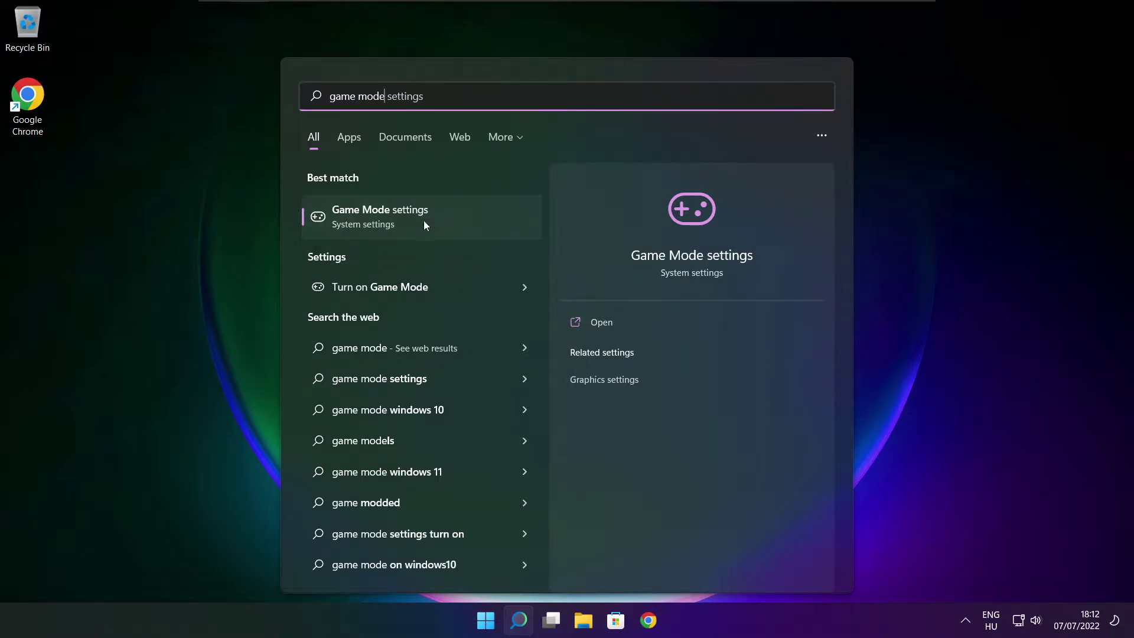
pyautogui.click(449, 221)
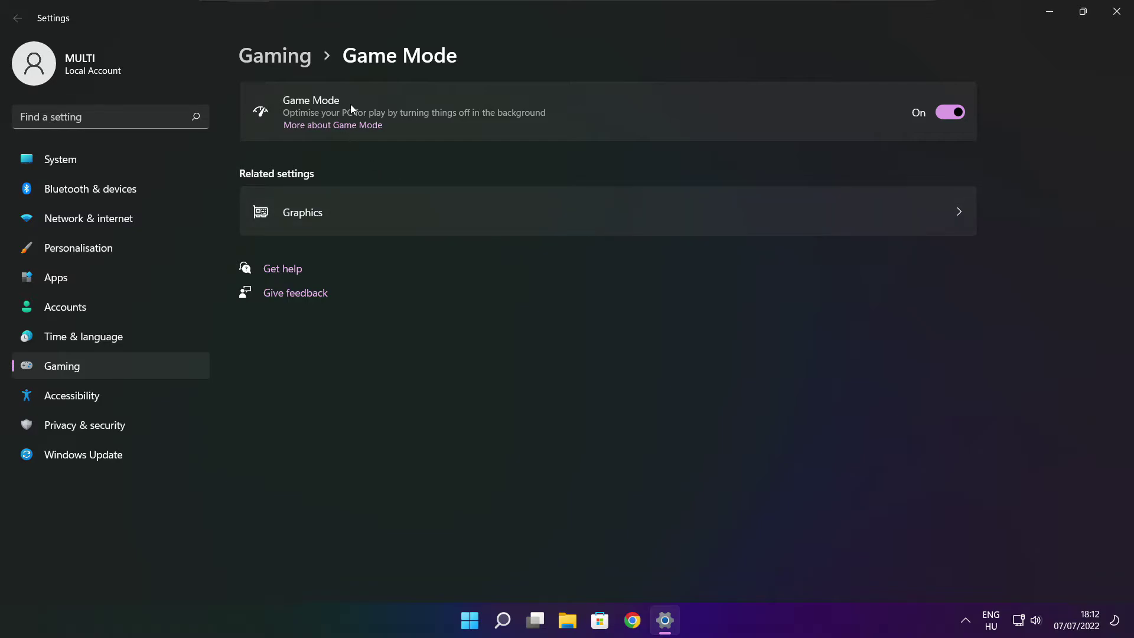
pyautogui.click(959, 113)
# Review the Xbox Game Bar settings under Gaming, then close Settings.
pyautogui.click(280, 59)
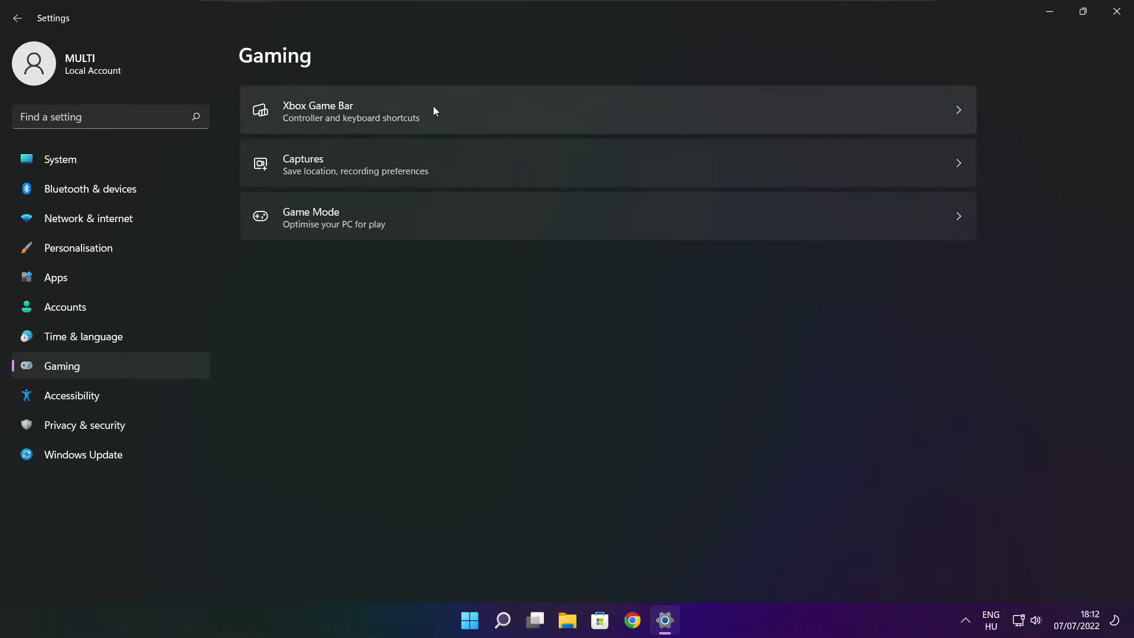
pyautogui.click(462, 121)
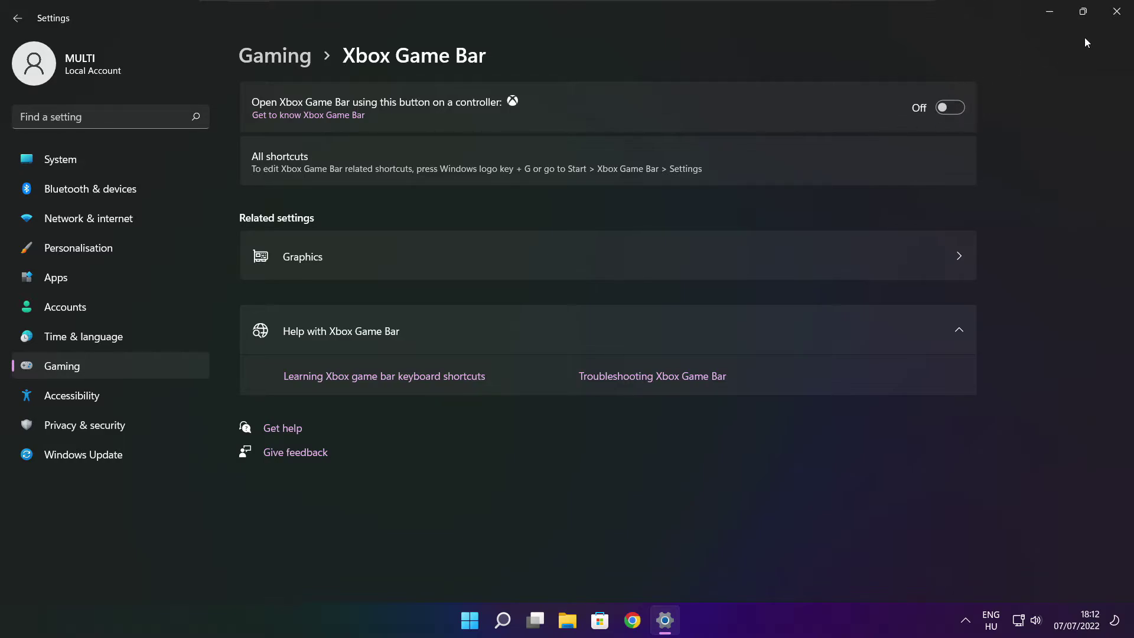
pyautogui.click(1118, 18)
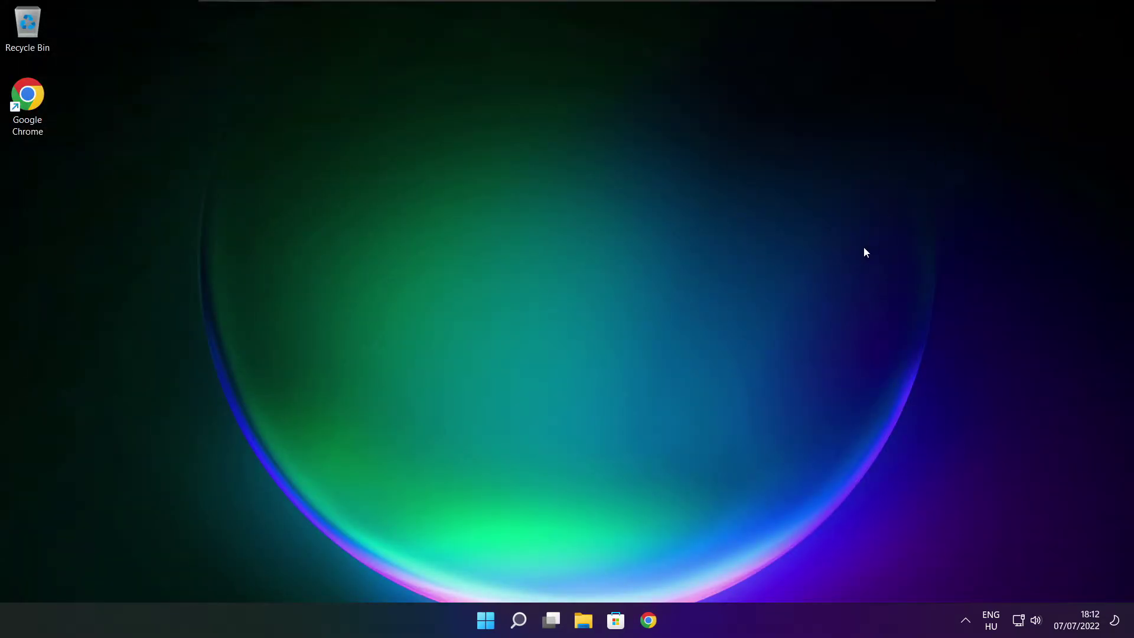
# Launch Task Manager from the Start context menu and show the startup apps.
pyautogui.rightClick(488, 623)
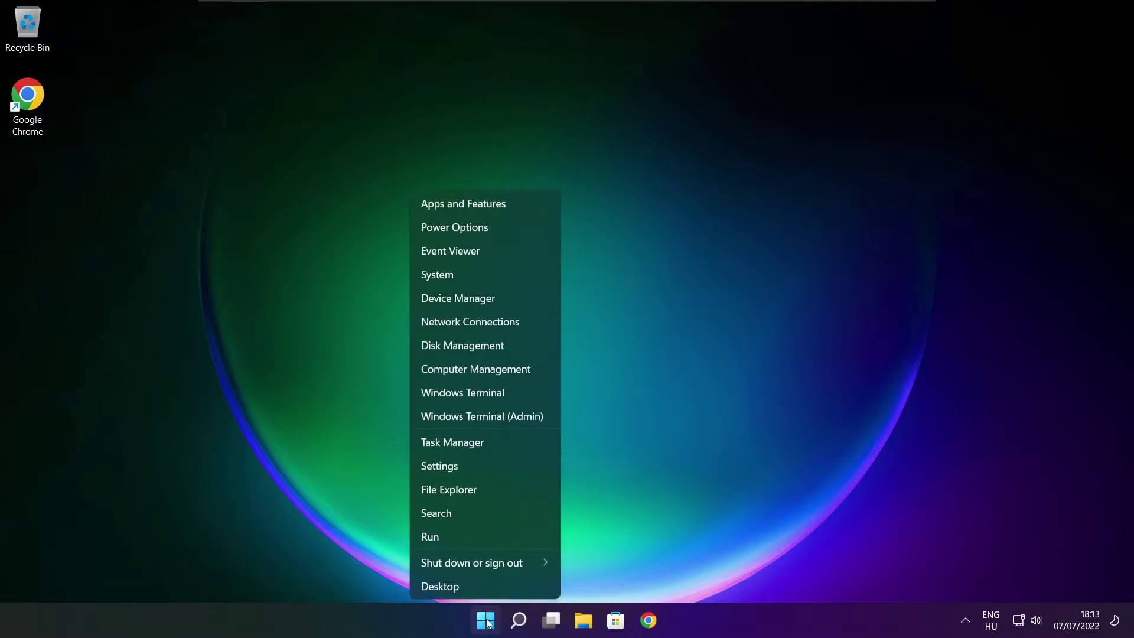
pyautogui.click(488, 443)
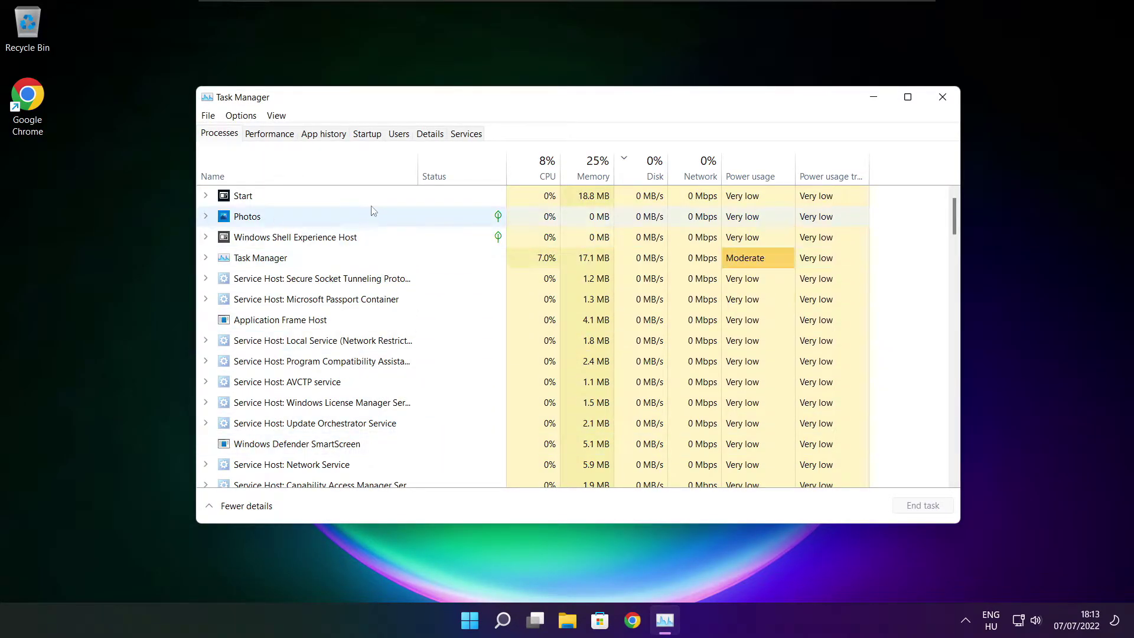
pyautogui.click(371, 137)
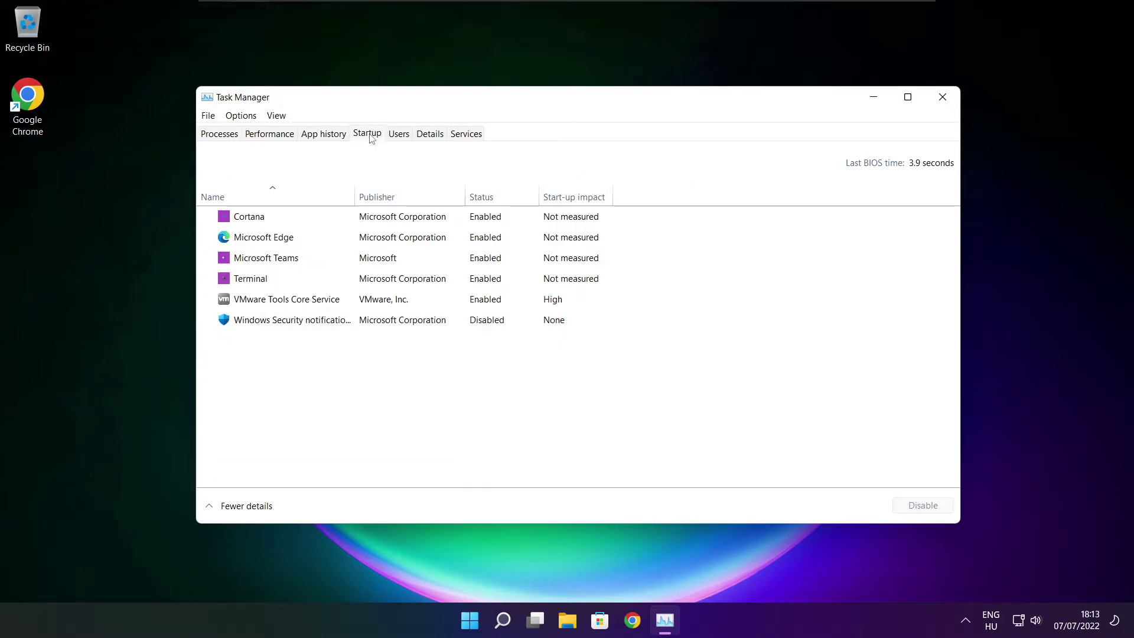
# Disable Cortana, Microsoft Edge, Microsoft Teams and Terminal at startup, then close Task Manager.
pyautogui.click(434, 223)
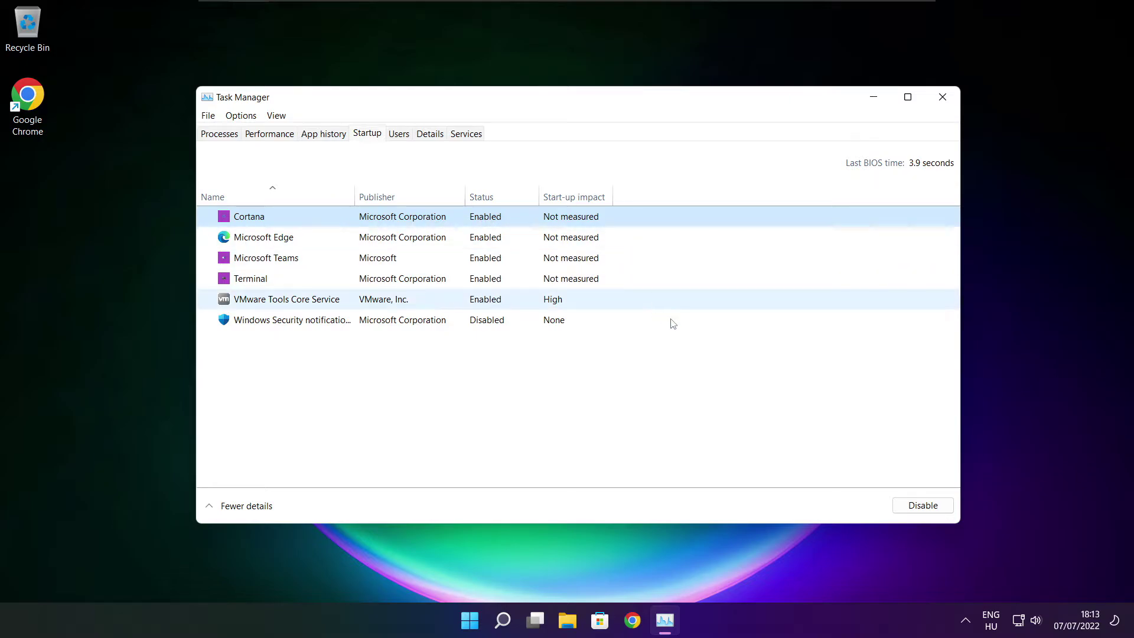
pyautogui.click(922, 512)
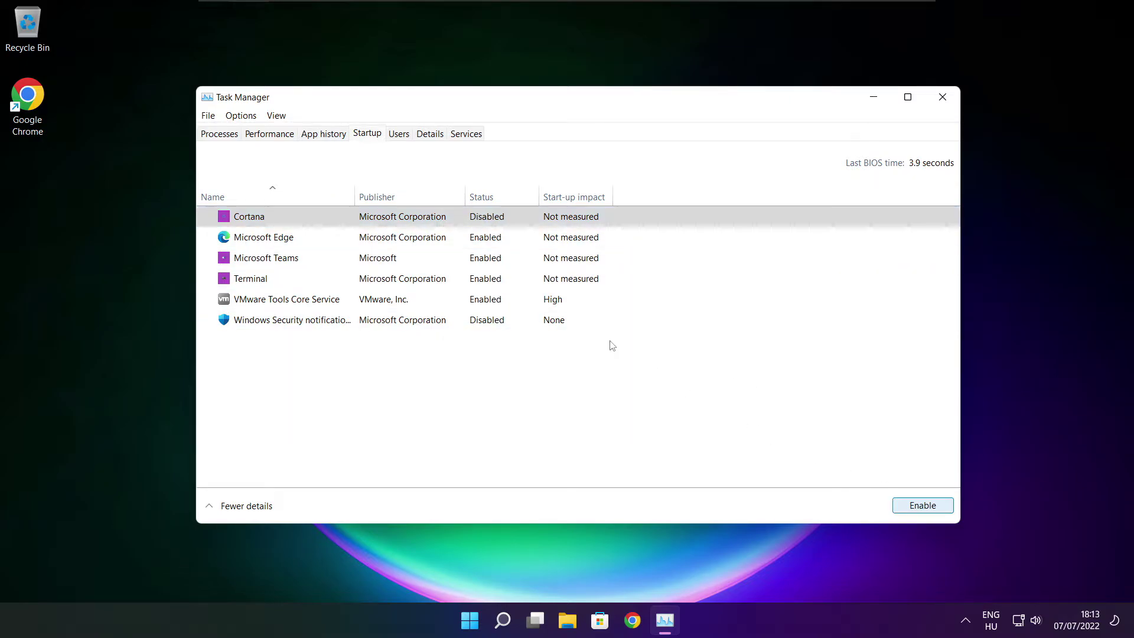
pyautogui.click(321, 242)
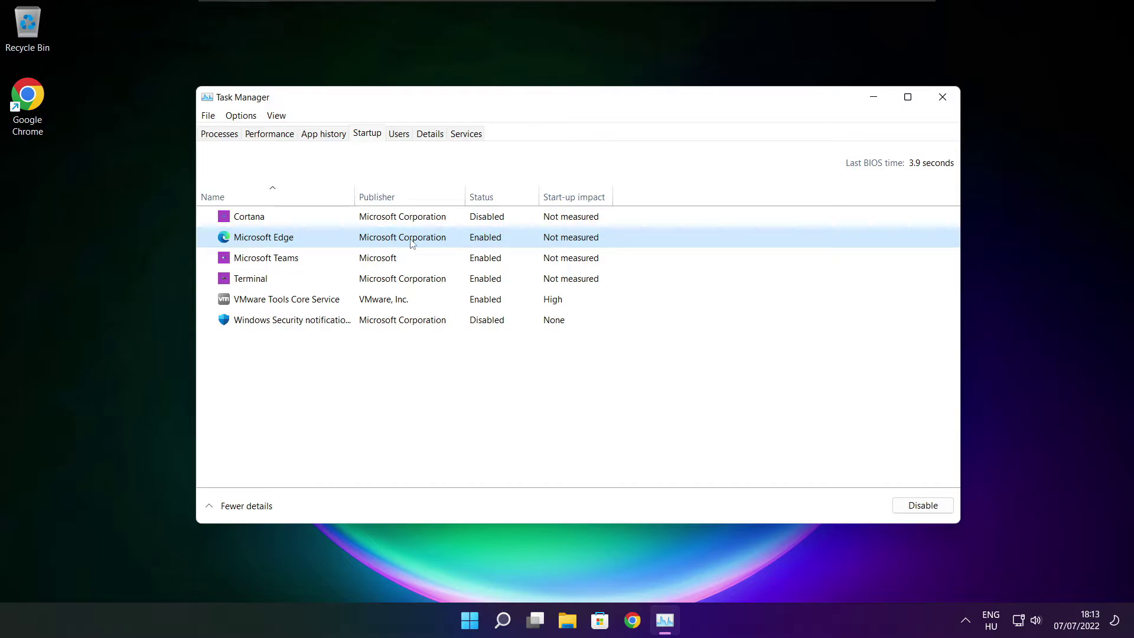
pyautogui.click(922, 506)
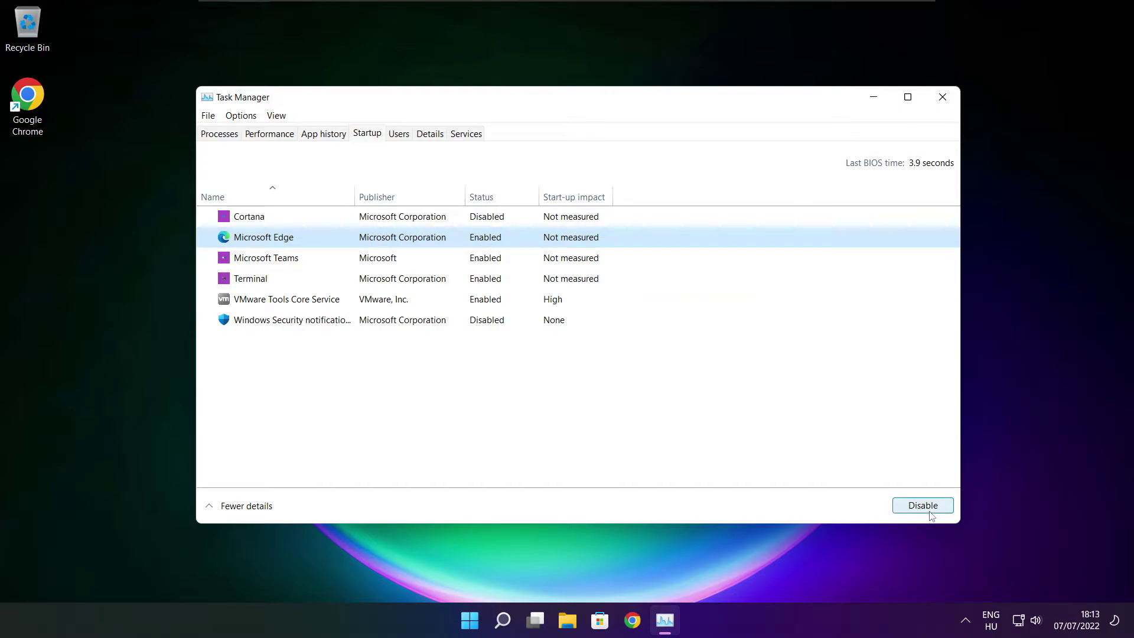
pyautogui.click(464, 265)
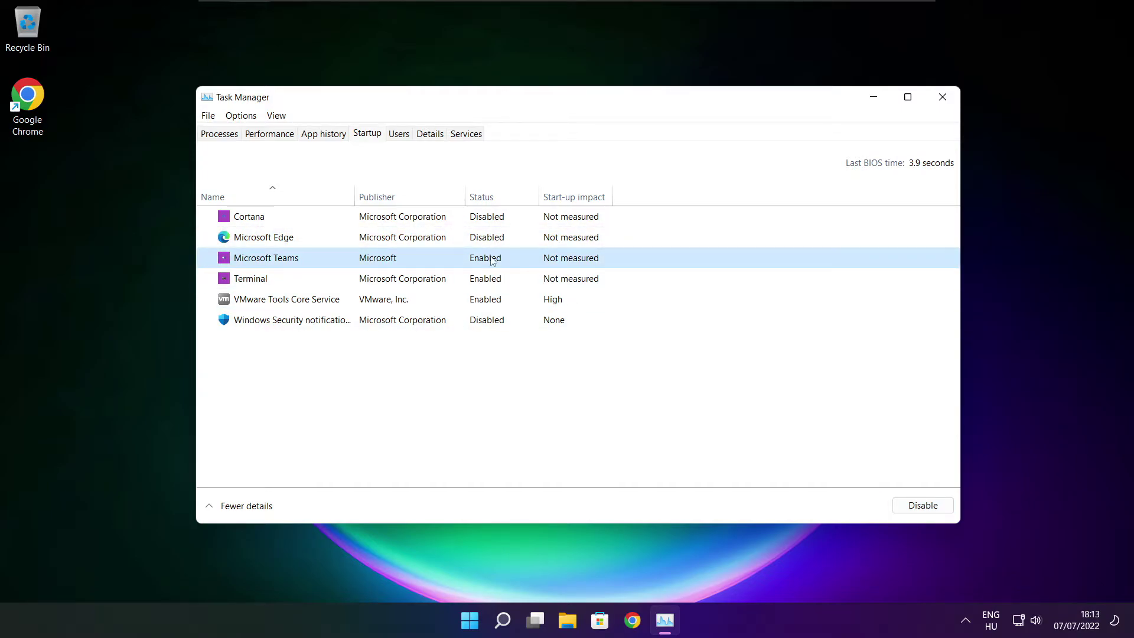
pyautogui.click(932, 507)
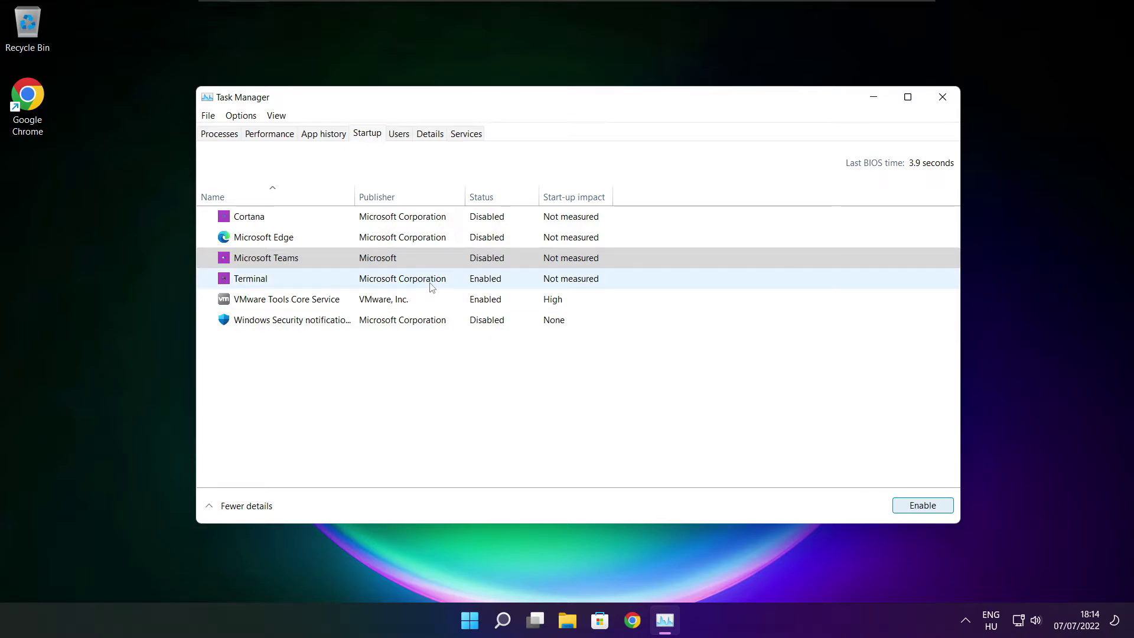
pyautogui.click(430, 282)
pyautogui.click(938, 508)
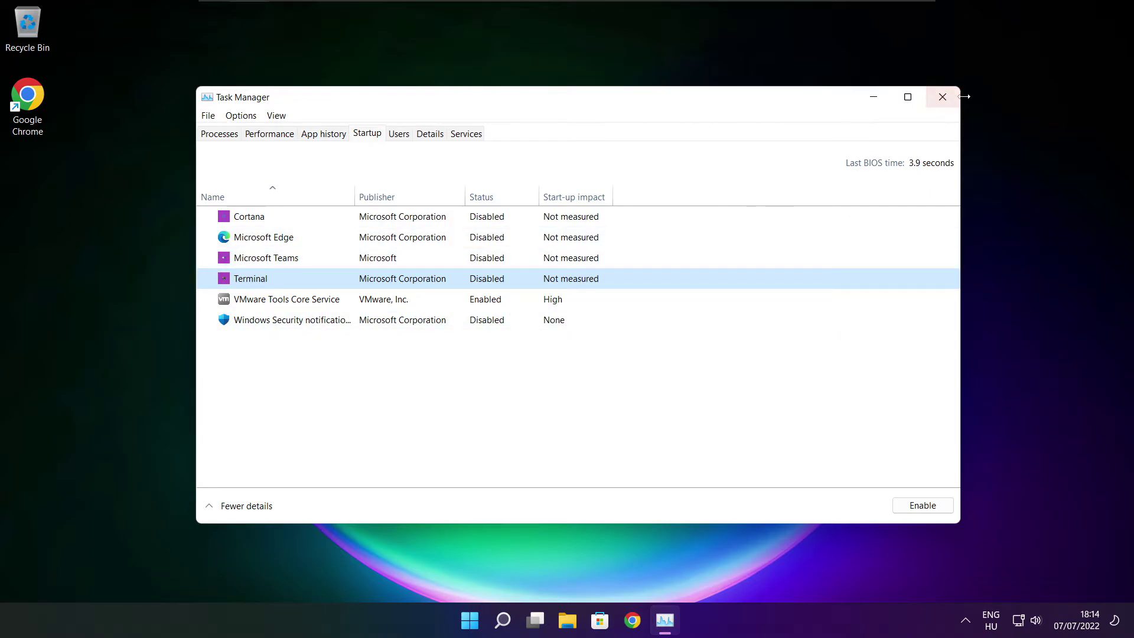
pyautogui.click(941, 101)
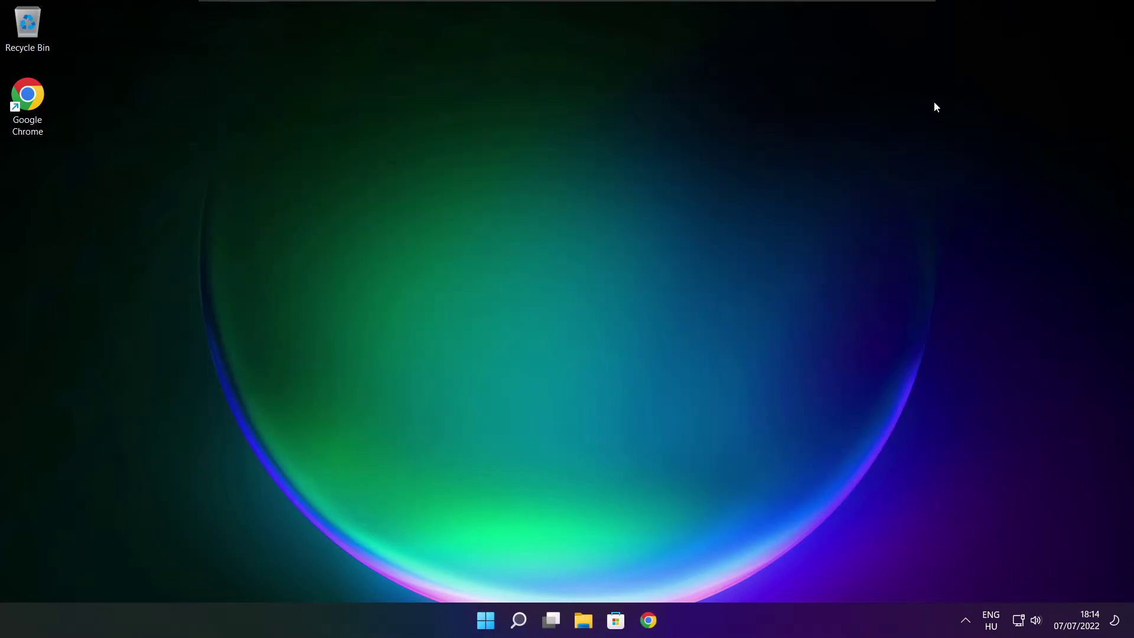
# Analyse drive C: (9% fragmented) and optimise it in Defragment and Optimise Drives.
pyautogui.click(519, 627)
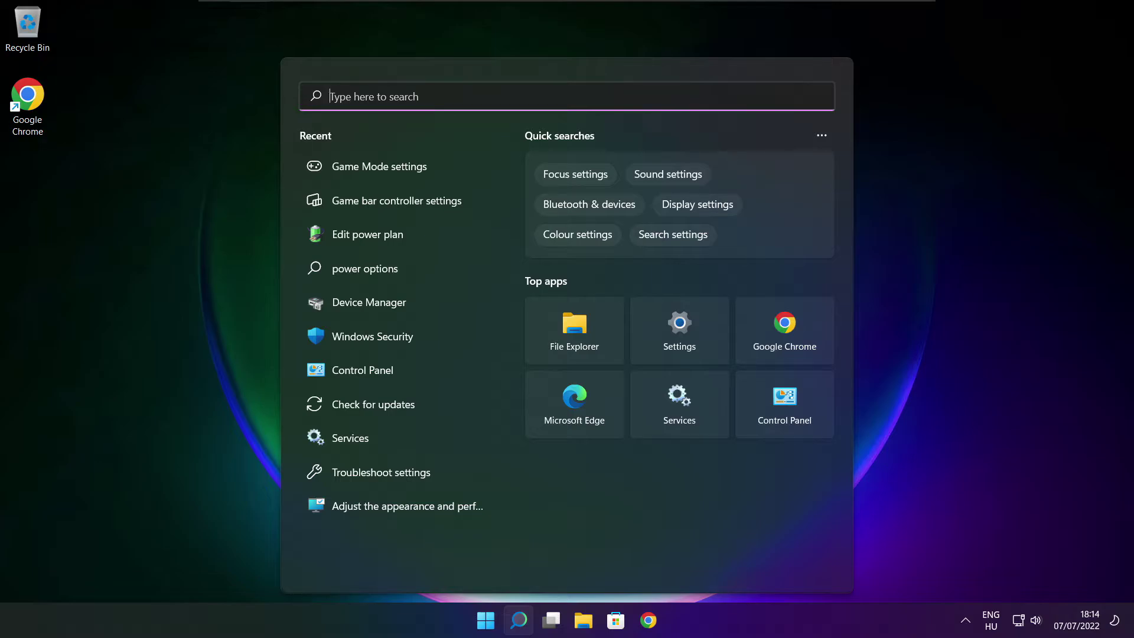
pyautogui.write('optimi')
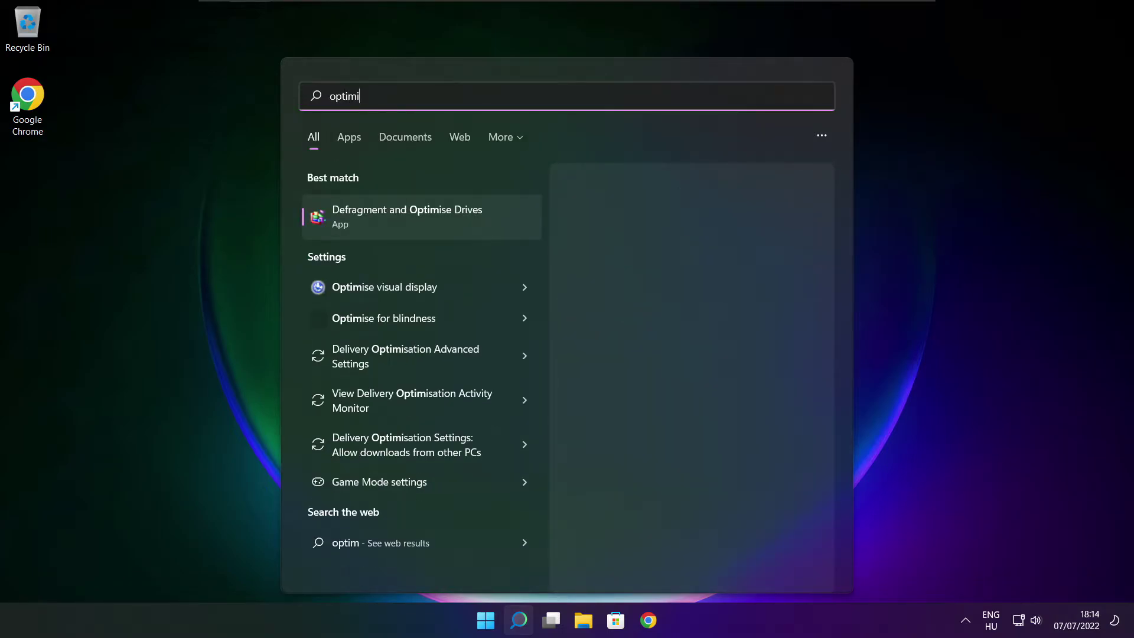
pyautogui.write('se')
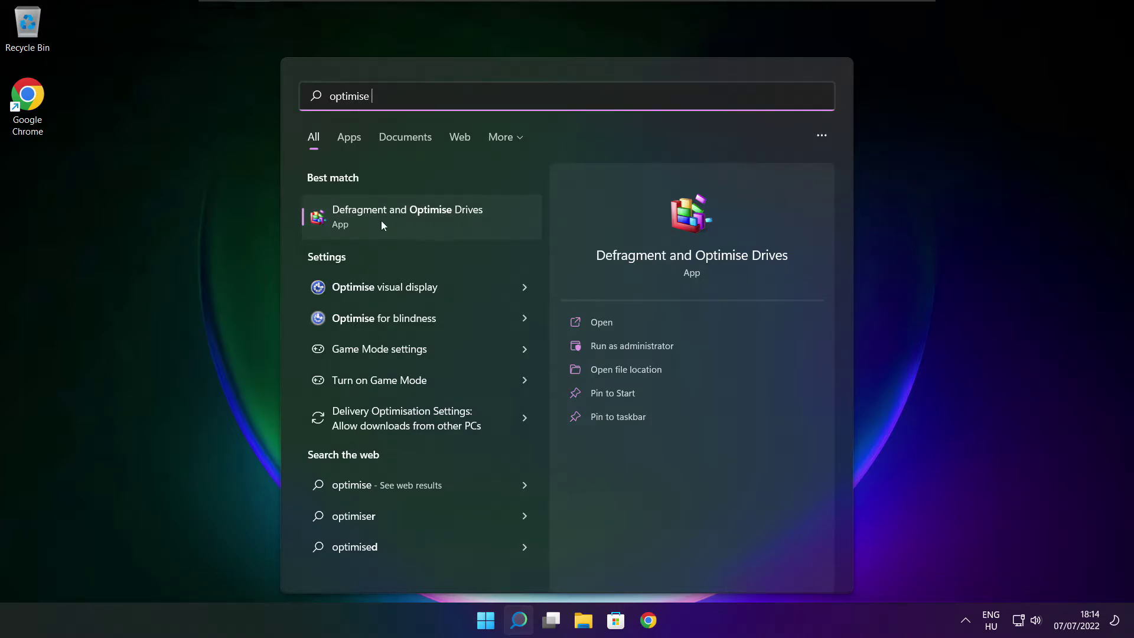
pyautogui.click(434, 218)
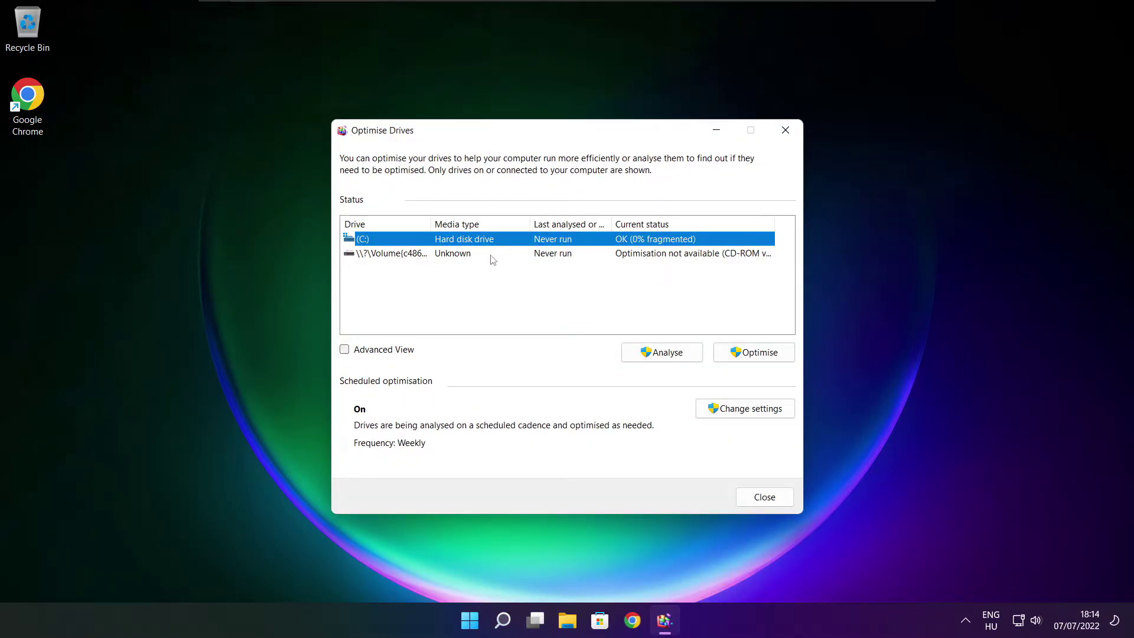
pyautogui.click(653, 354)
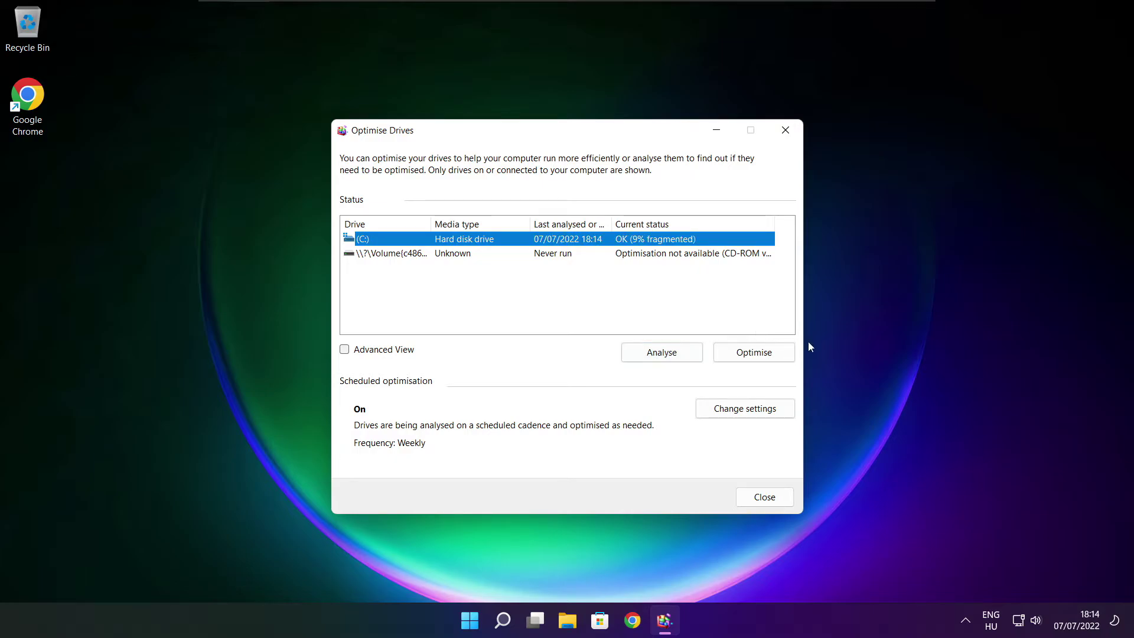
pyautogui.click(760, 357)
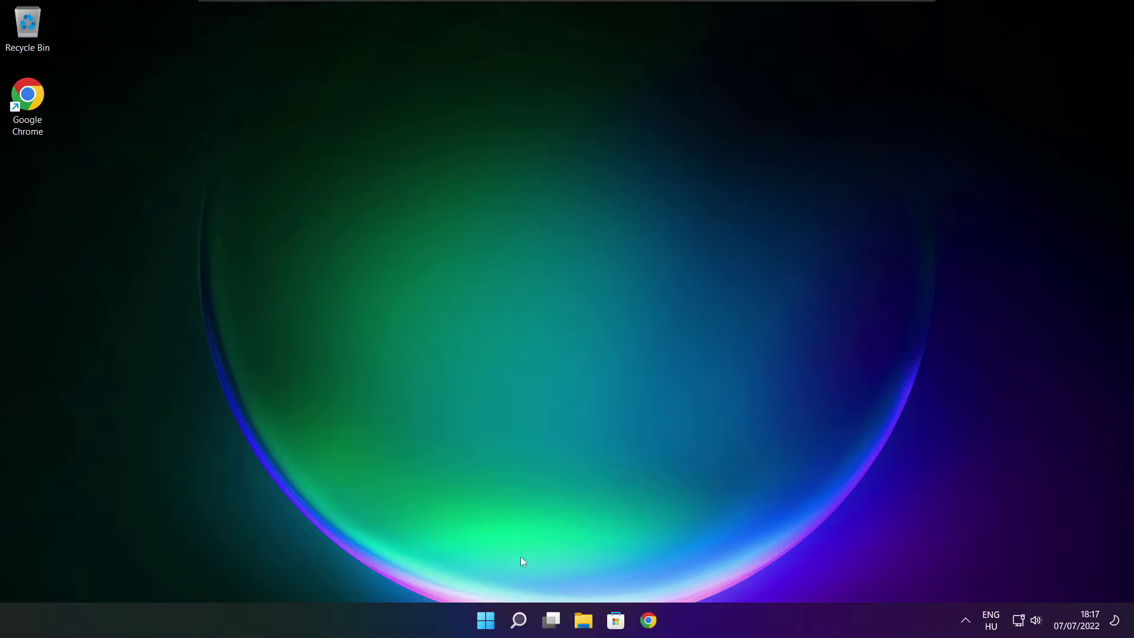
# Check Windows Update for new updates, which reports up to date, then close Settings.
pyautogui.click(519, 621)
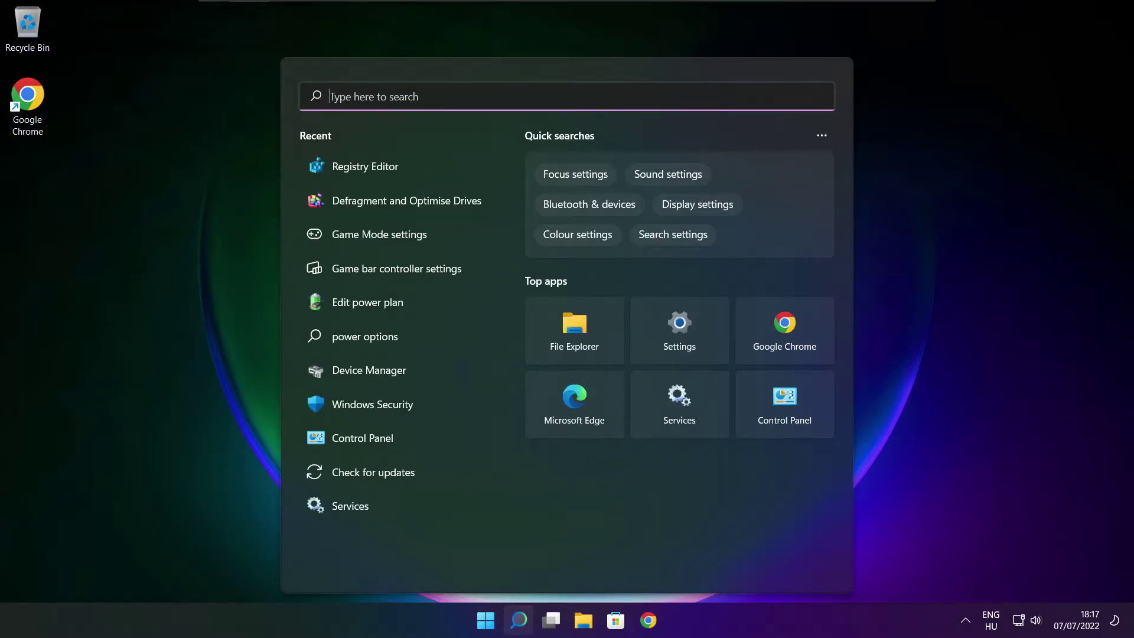
pyautogui.write('updates')
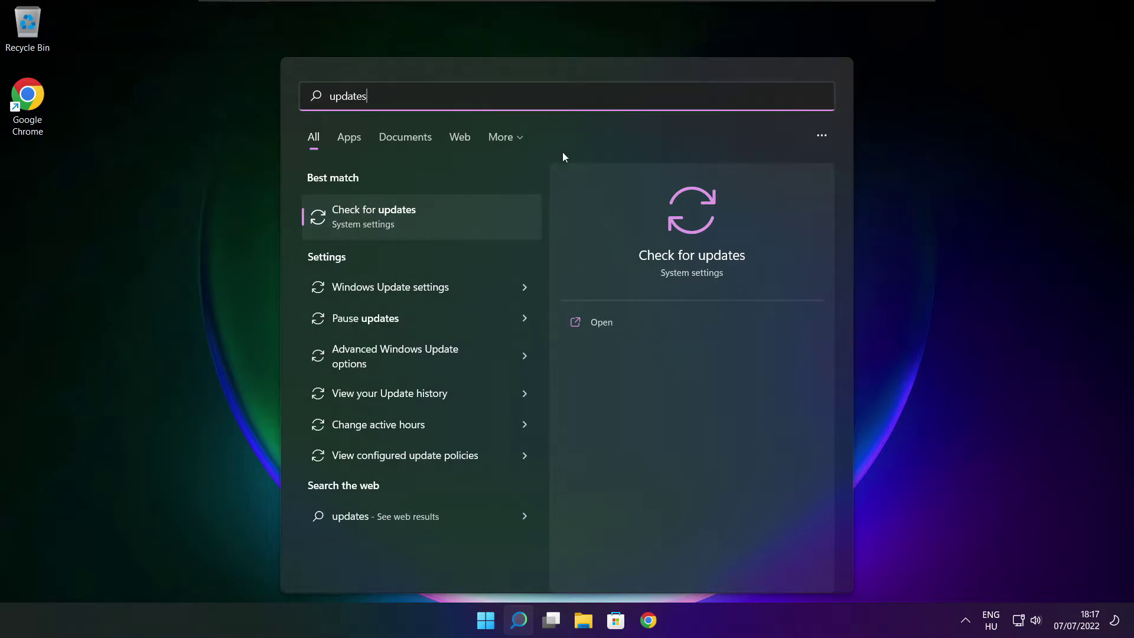
pyautogui.click(412, 223)
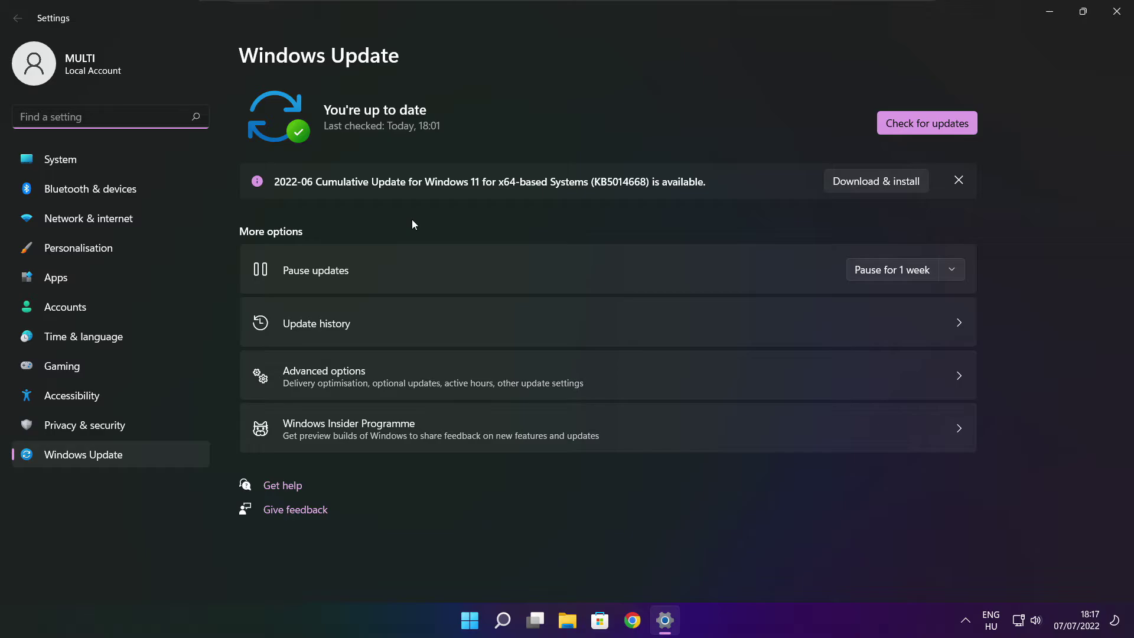
pyautogui.click(926, 125)
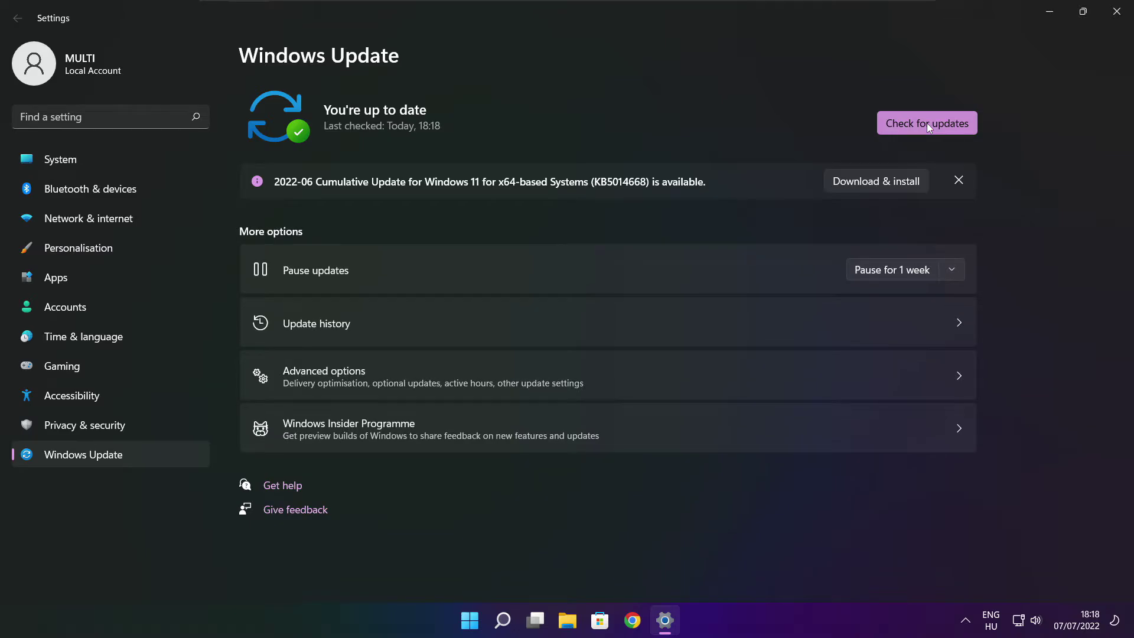
pyautogui.click(1116, 13)
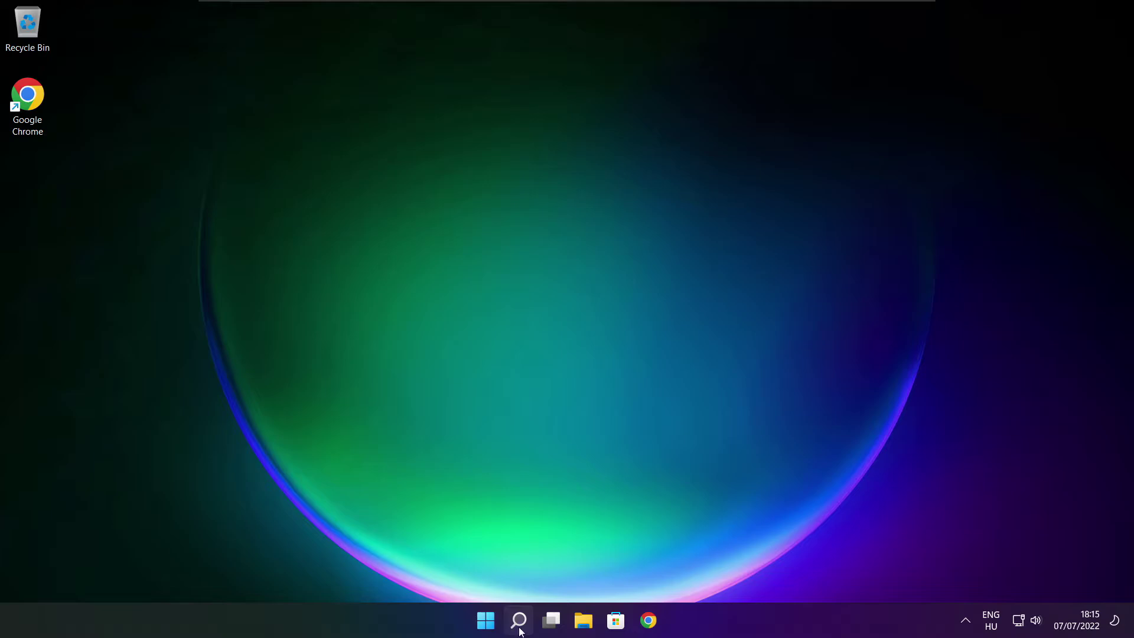
# Launch Registry Editor via a 'regedit' search and move its window further onto screen.
pyautogui.click(518, 621)
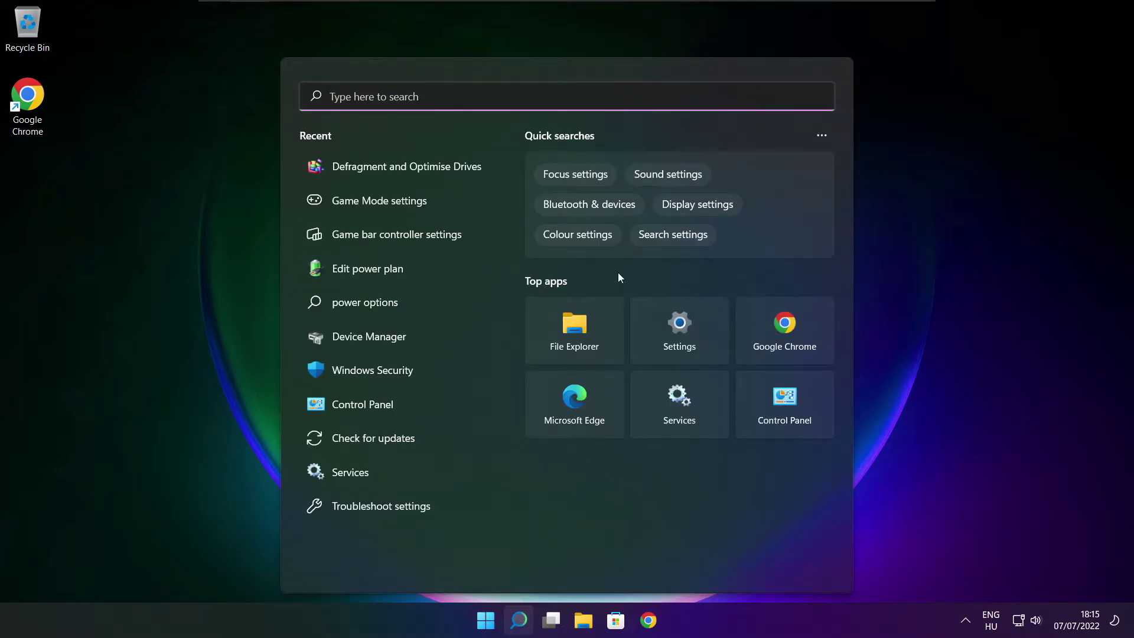
pyautogui.write('regedit')
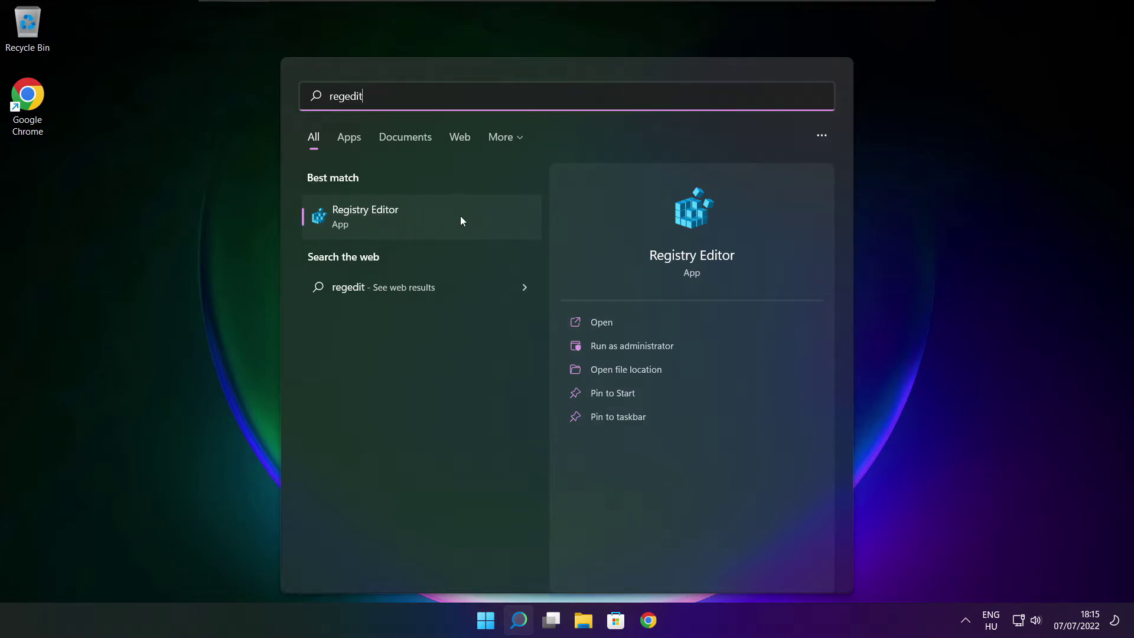
pyautogui.click(431, 214)
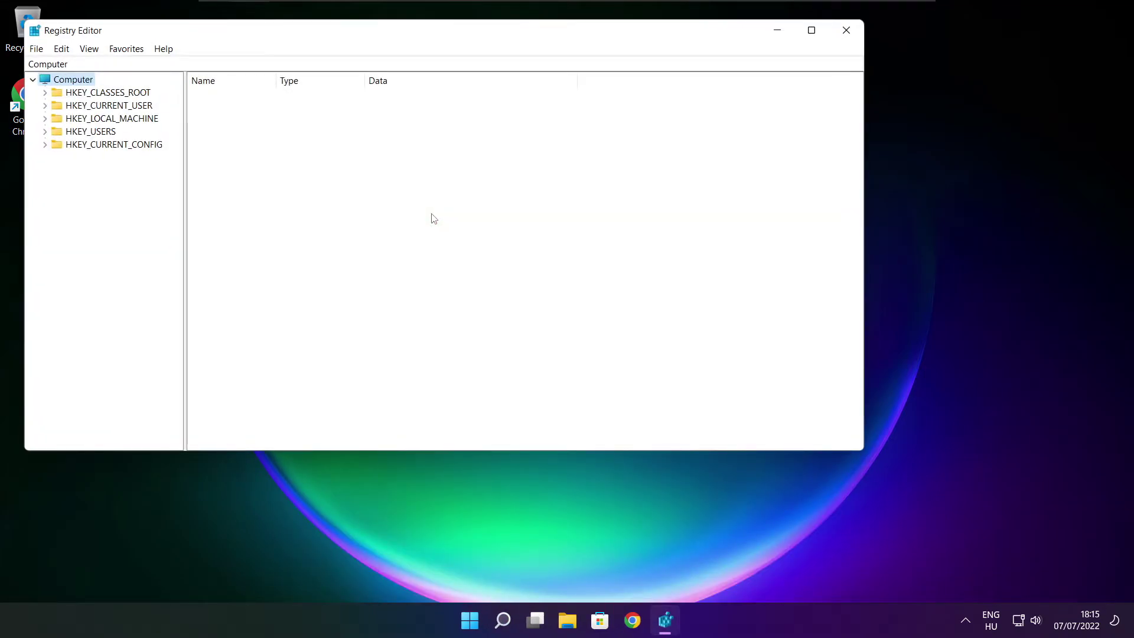
pyautogui.moveTo(344, 33); pyautogui.dragTo(464, 120)
# Navigate to HKEY_CURRENT_USER\System\GameConfigStore and widen the Name column to show full value names.
pyautogui.click(170, 192)
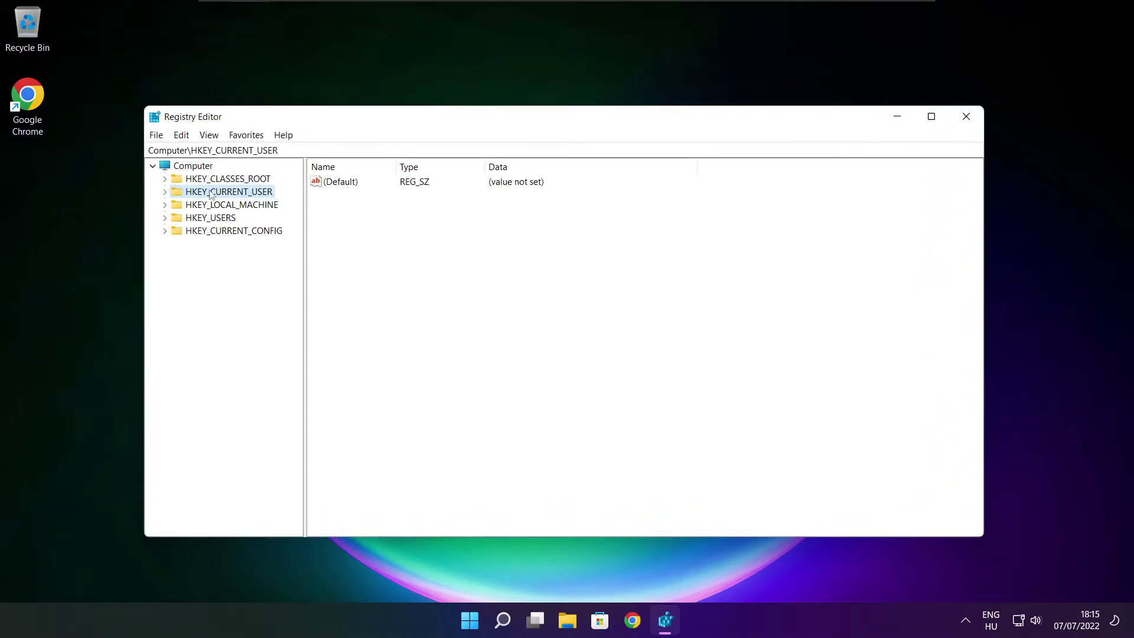
pyautogui.click(166, 192)
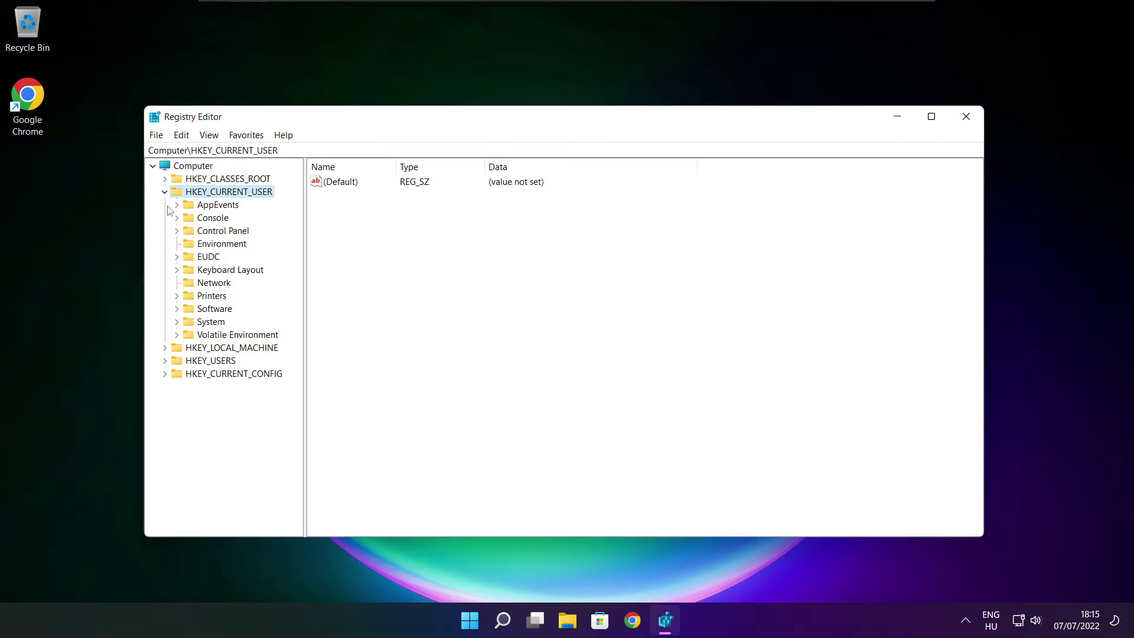
pyautogui.click(182, 324)
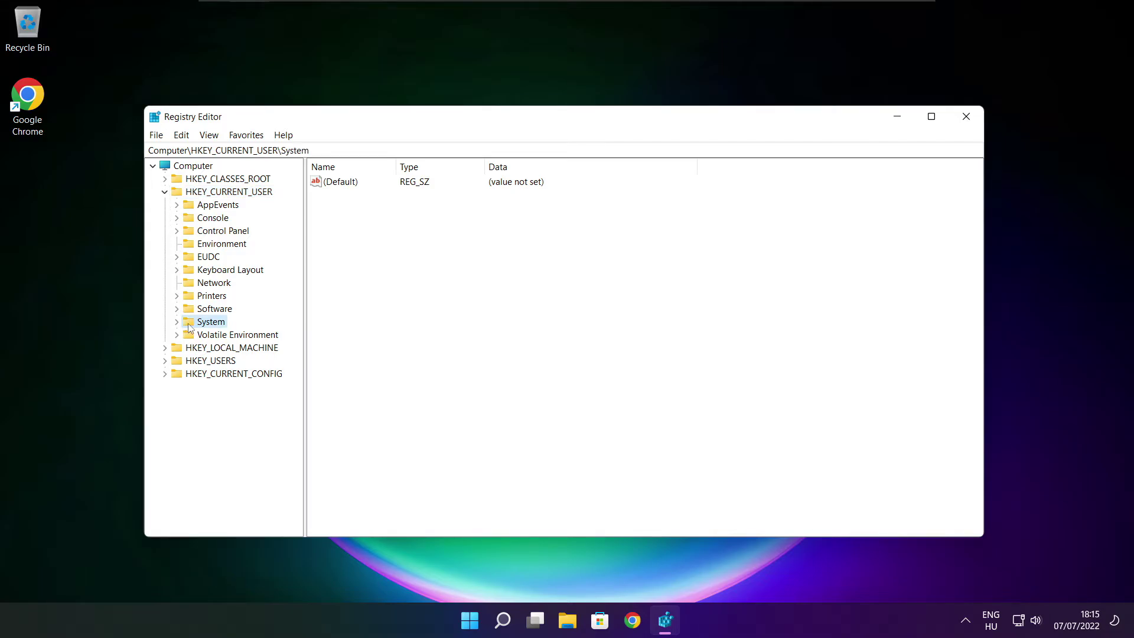
pyautogui.click(177, 322)
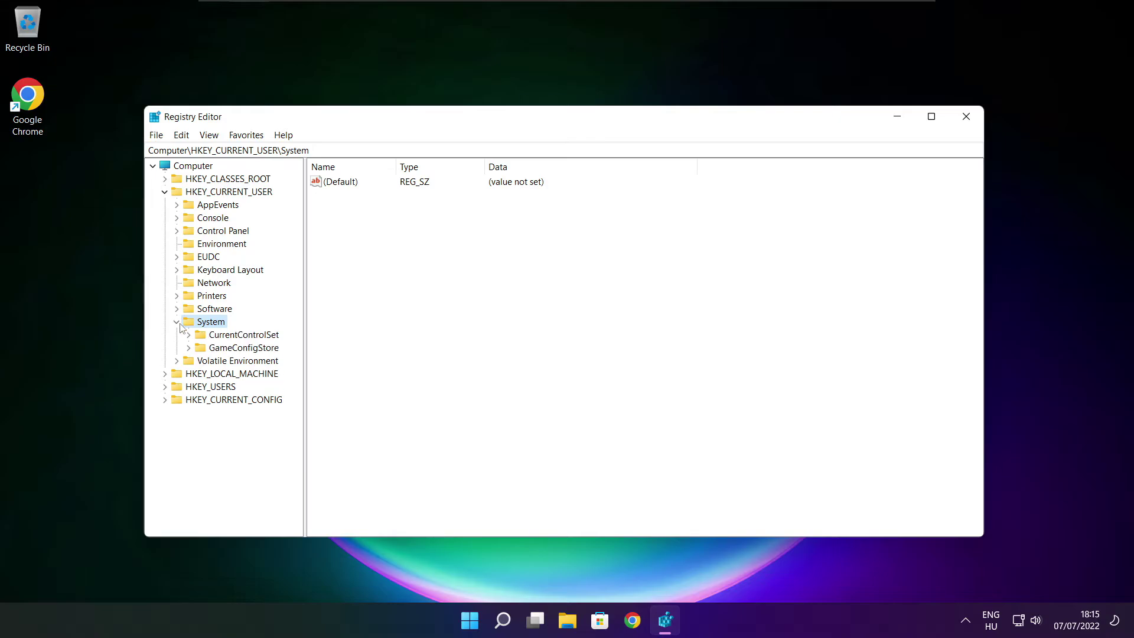
pyautogui.click(201, 350)
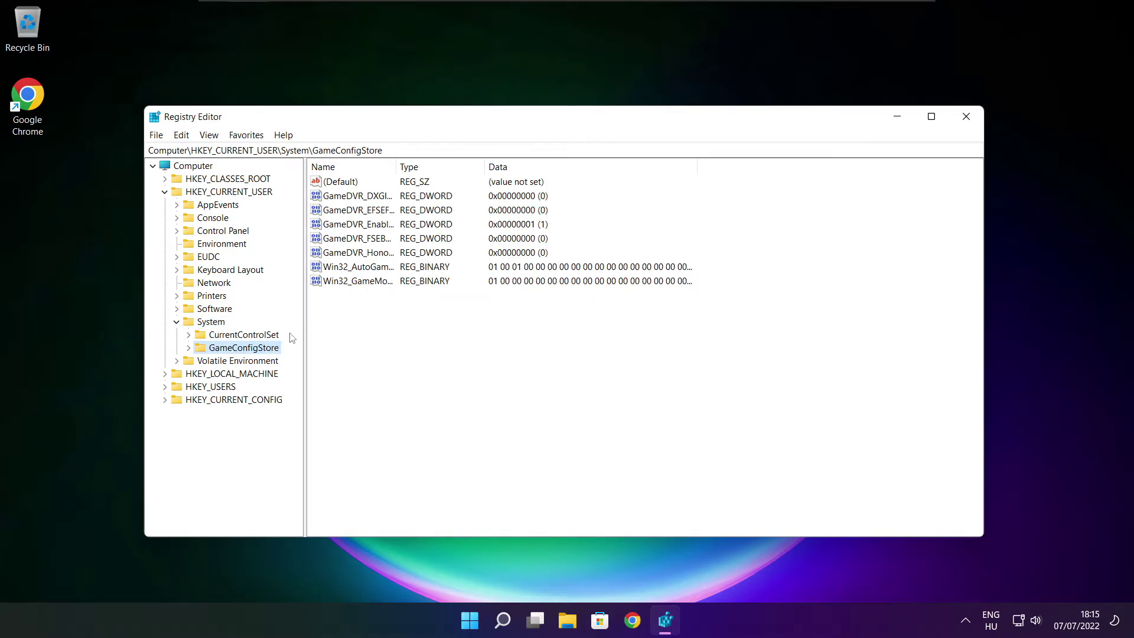
pyautogui.moveTo(396, 165); pyautogui.dragTo(496, 160)
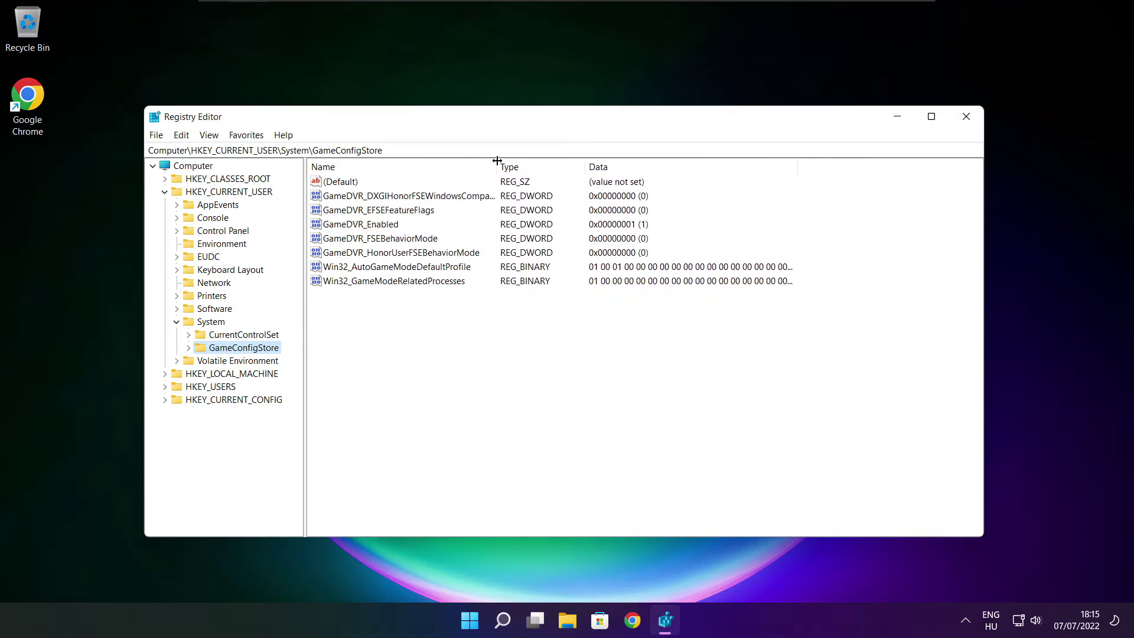
# Set the GameDVR_Enabled value data to 0.
pyautogui.click(370, 226)
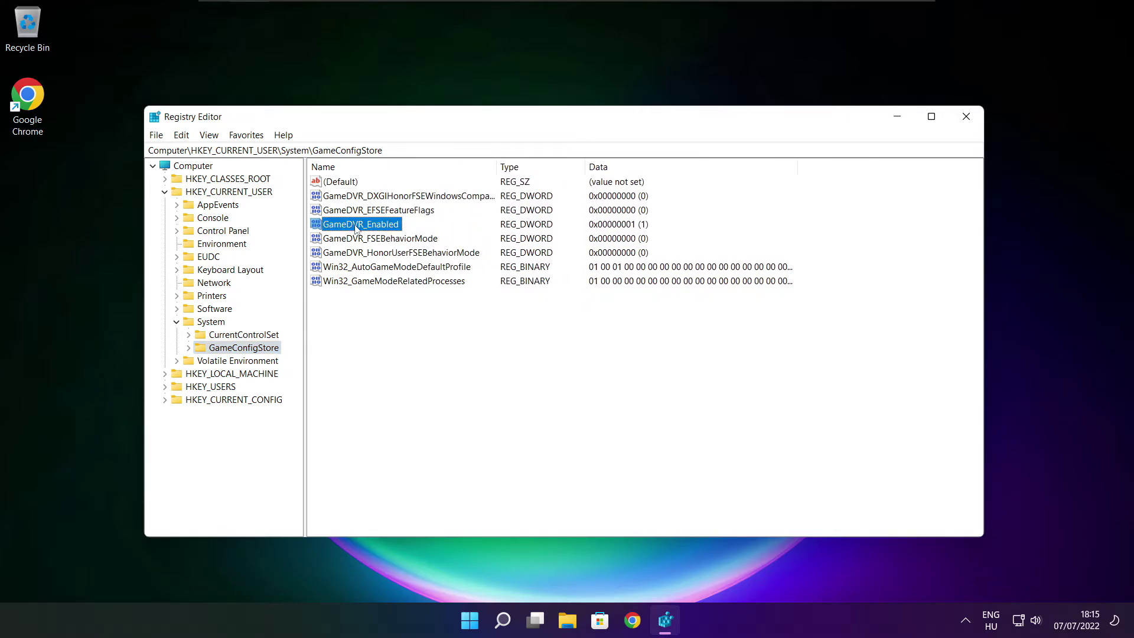
pyautogui.doubleClick(359, 225)
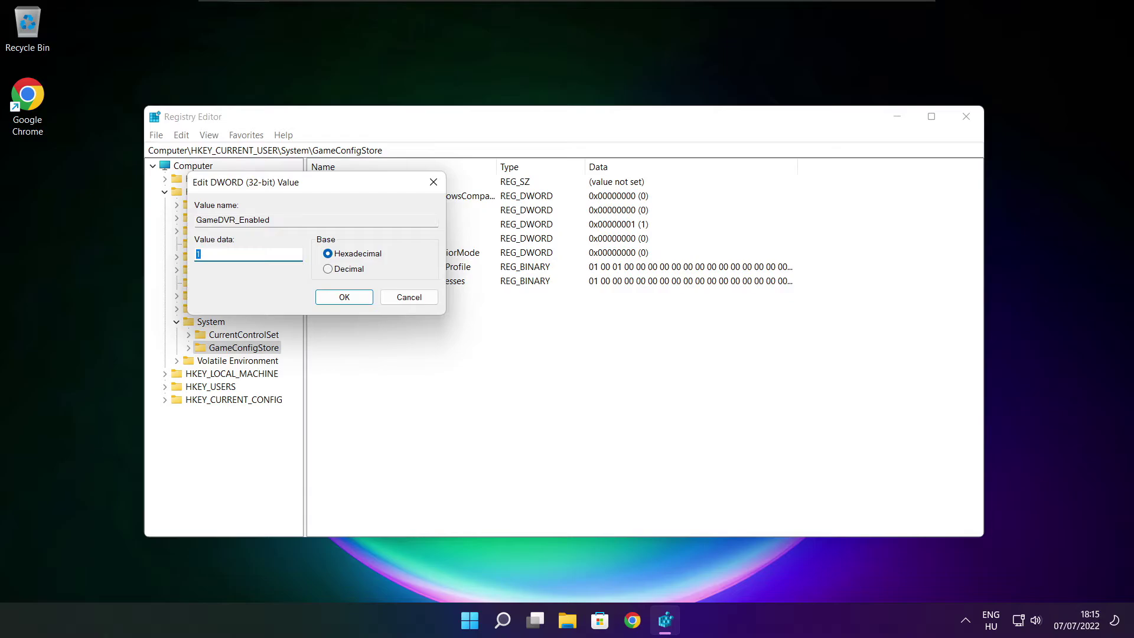
pyautogui.moveTo(569, 229); pyautogui.dragTo(595, 236)
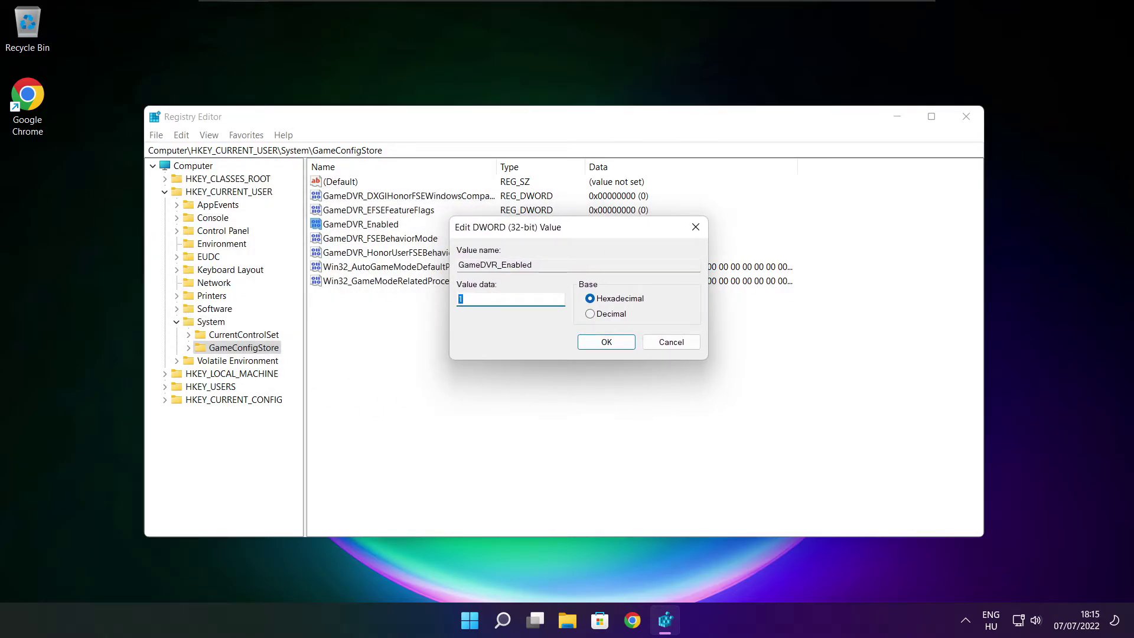
pyautogui.write('0')
pyautogui.click(607, 344)
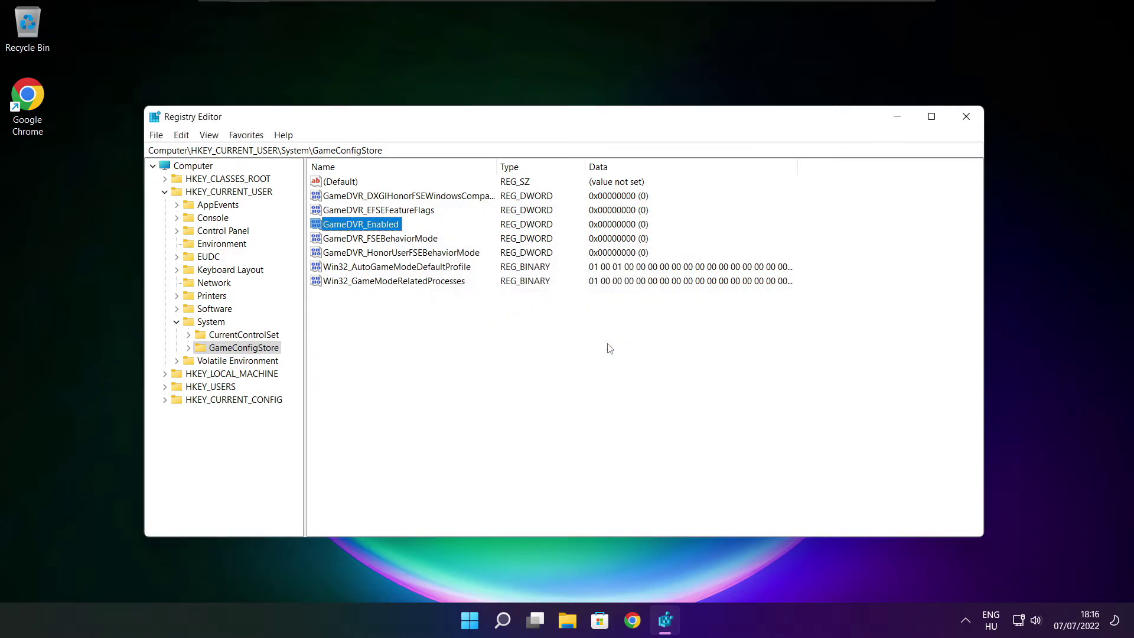
# Collapse HKEY_CURRENT_USER and expand HKEY_LOCAL_MACHINE to show its subkeys.
pyautogui.click(164, 192)
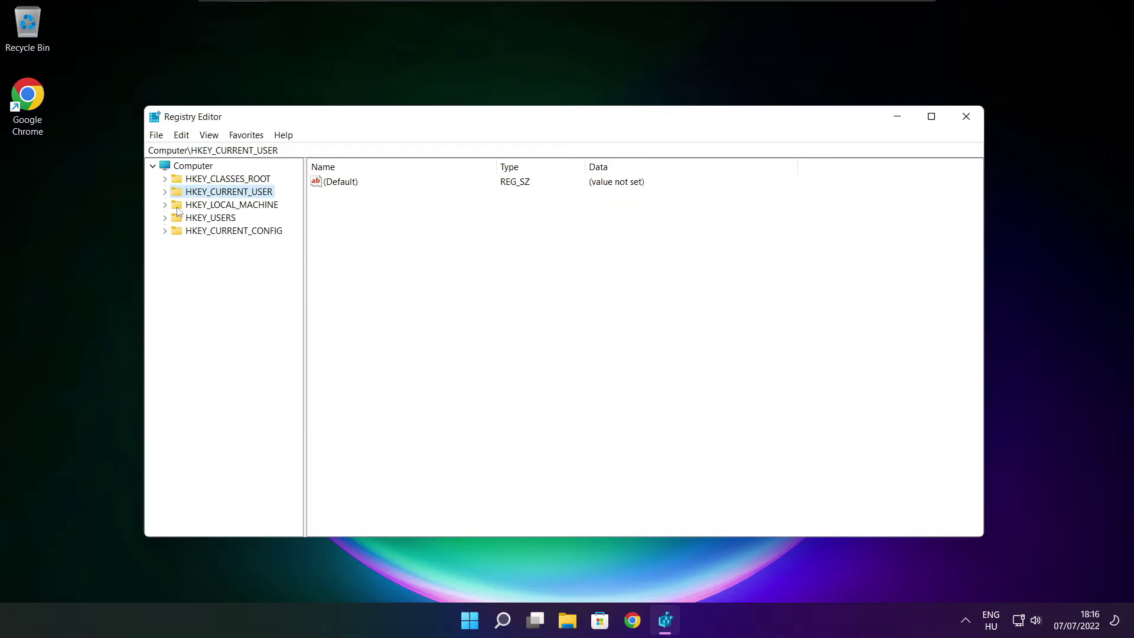
pyautogui.click(173, 208)
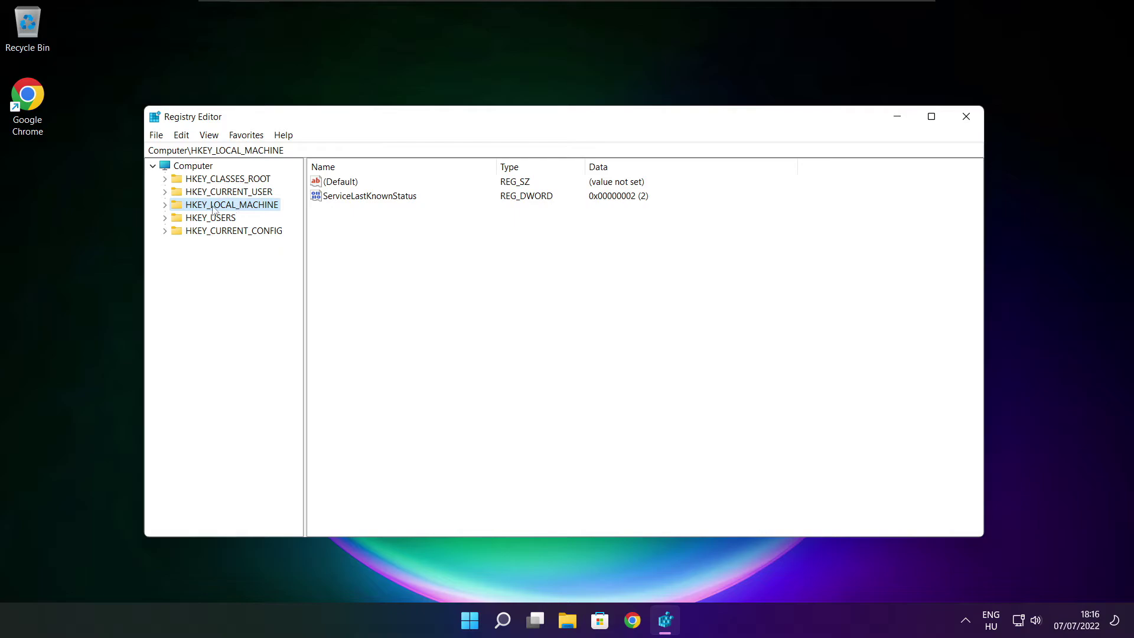
pyautogui.click(164, 205)
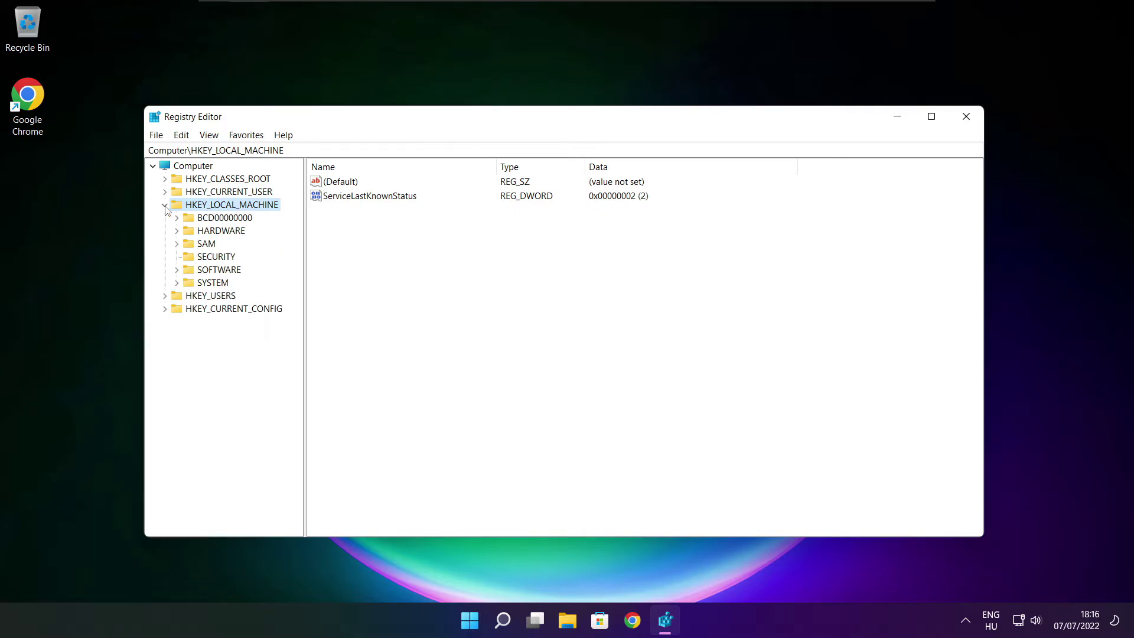
# Expand HKLM\SOFTWARE and its Microsoft subkey in the registry tree.
pyautogui.click(206, 270)
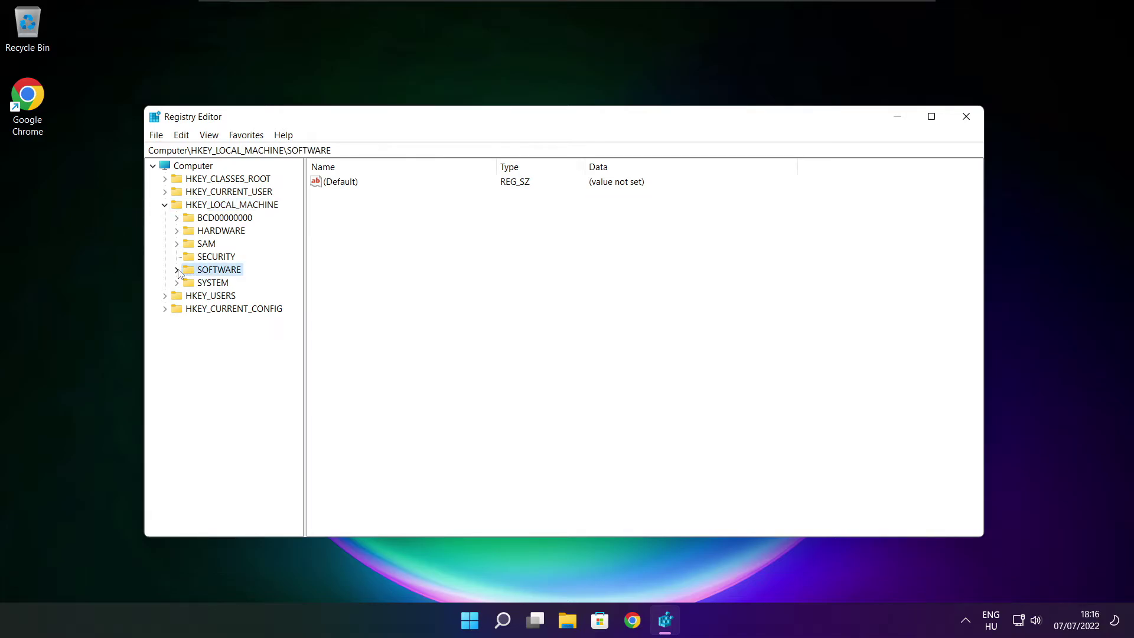
pyautogui.click(177, 271)
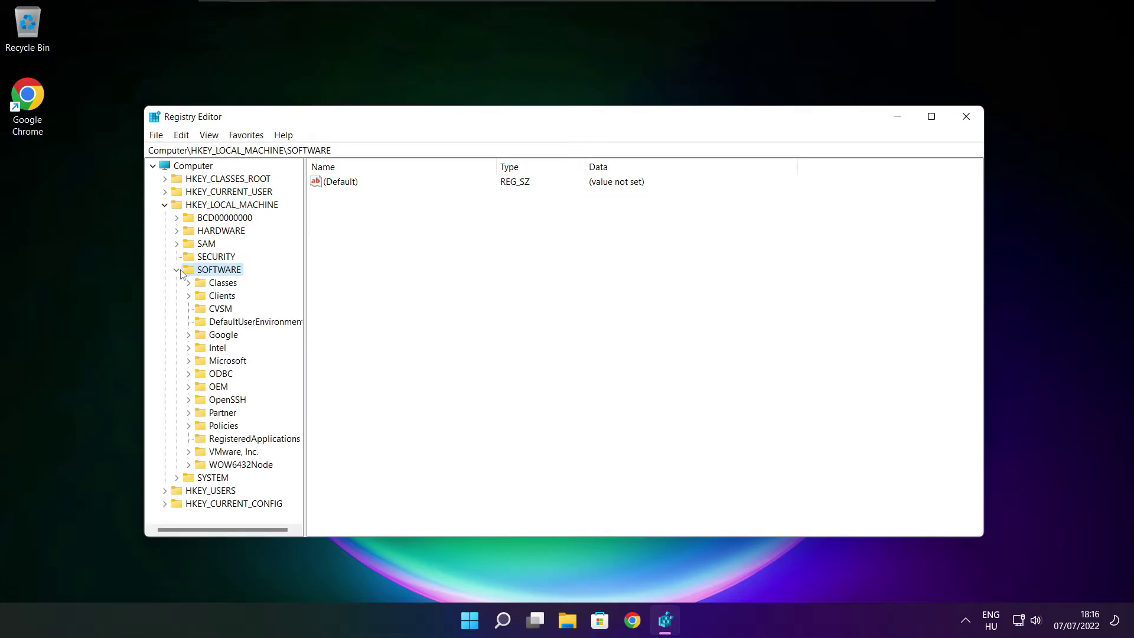
pyautogui.click(216, 362)
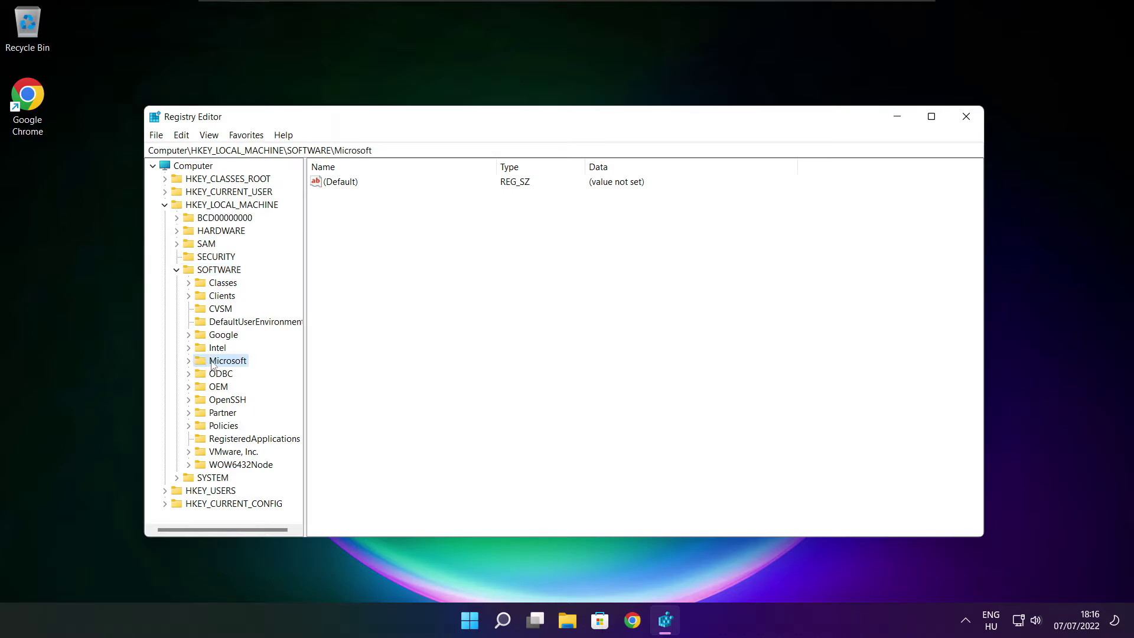
pyautogui.click(189, 361)
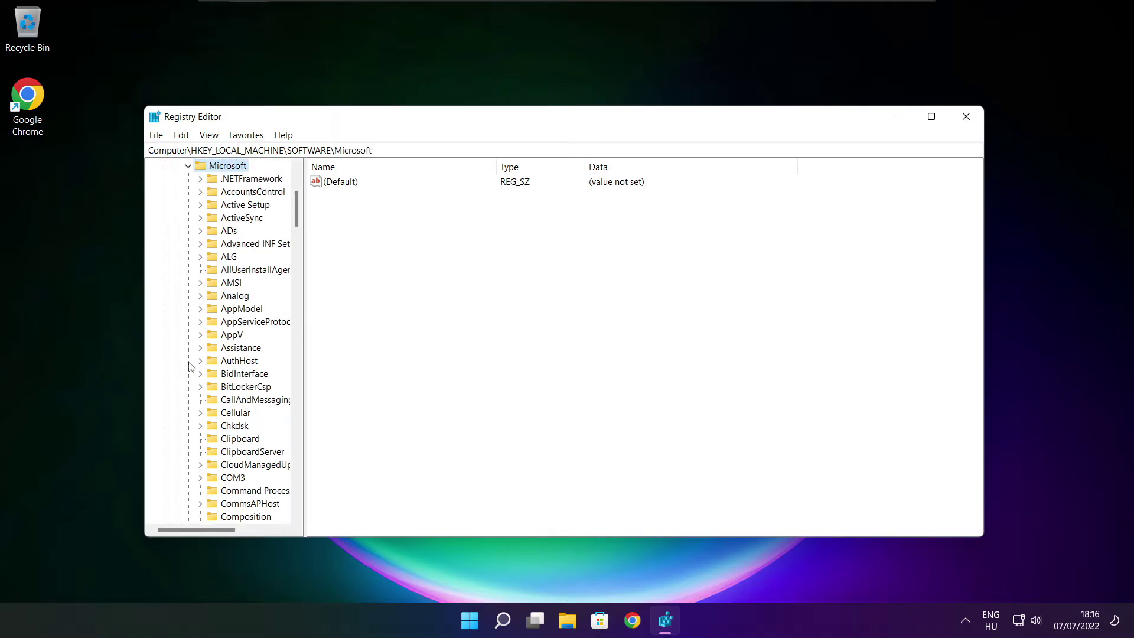
pyautogui.scroll(-13, 232, 354)
pyautogui.scroll(-20, 232, 353)
pyautogui.scroll(-6, 232, 354)
pyautogui.scroll(-1, 232, 353)
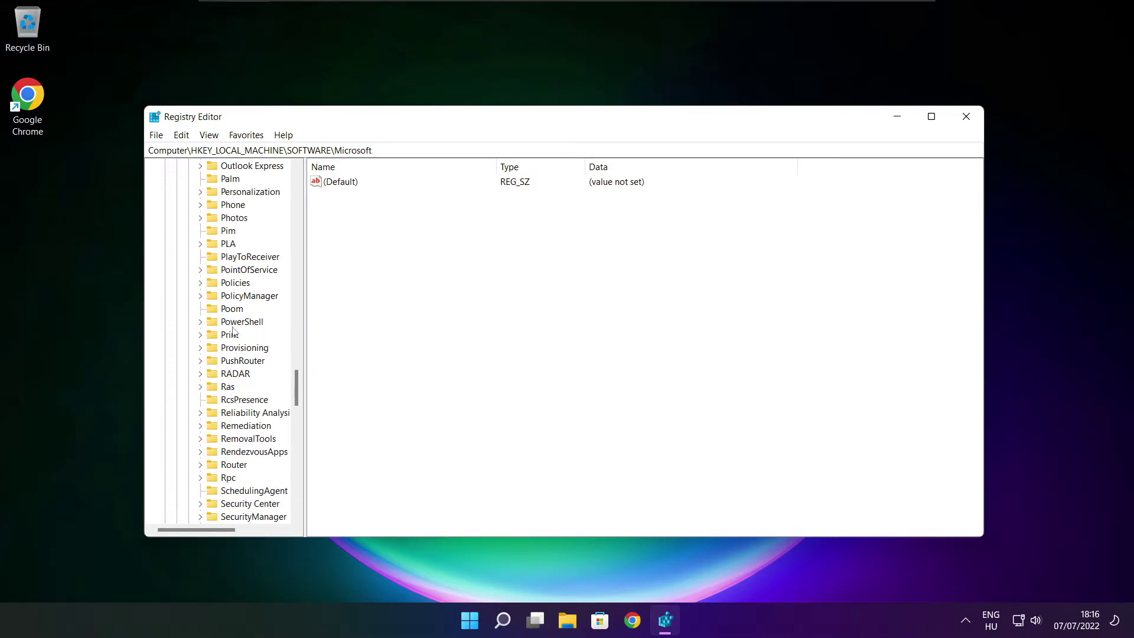
pyautogui.scroll(1, 234, 338)
# Expand Microsoft's PolicyManager key and its default subkey.
pyautogui.click(234, 336)
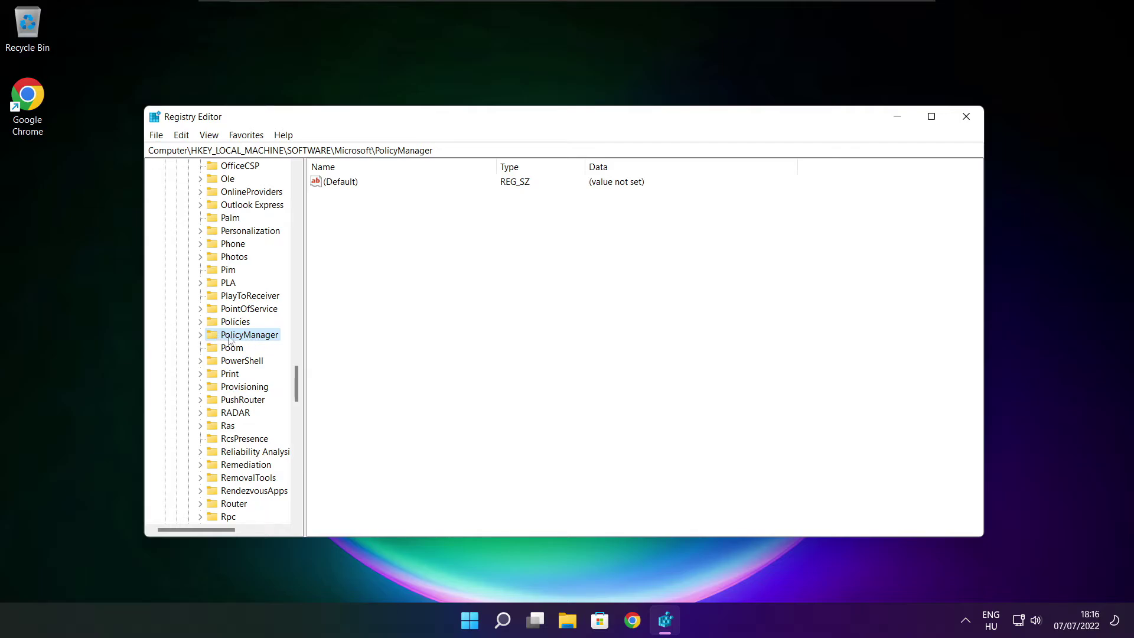
pyautogui.click(200, 334)
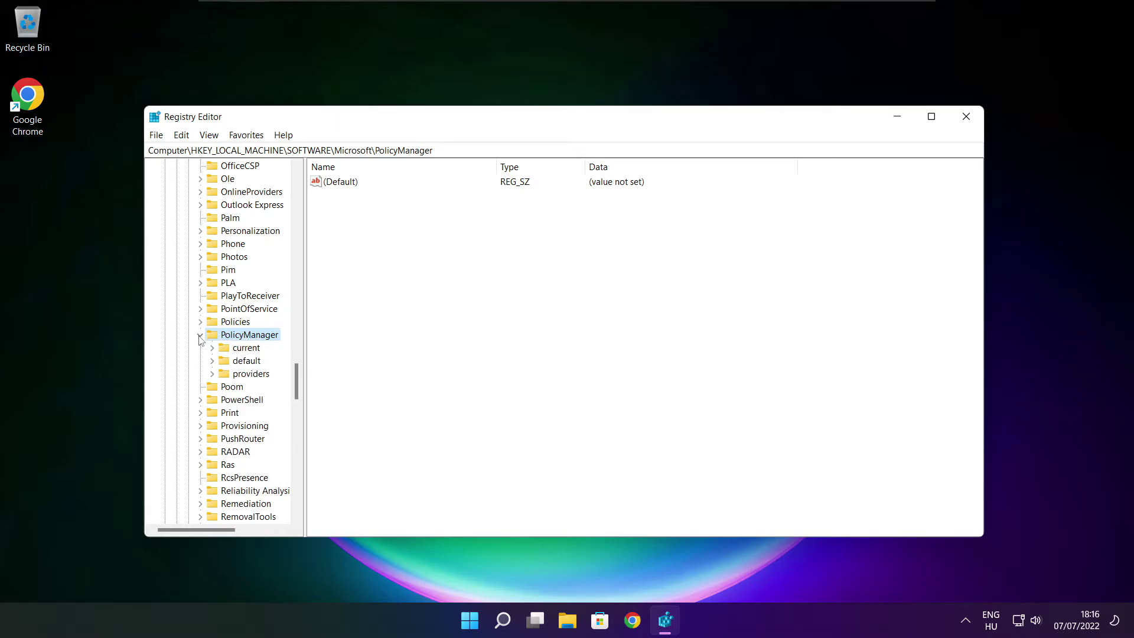
pyautogui.click(226, 361)
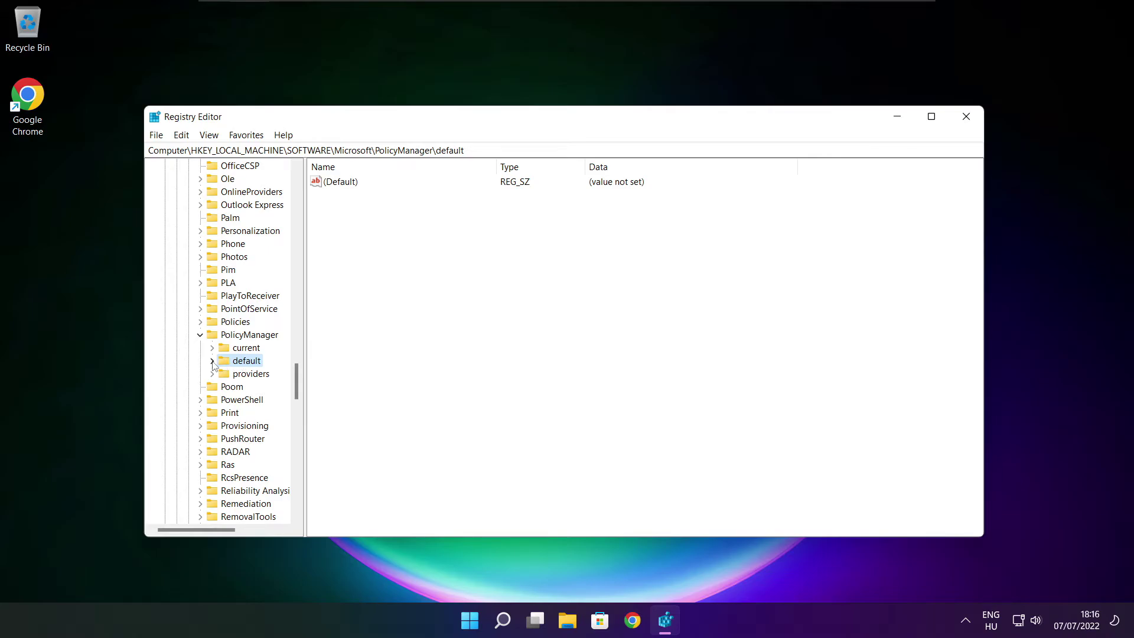
pyautogui.click(212, 361)
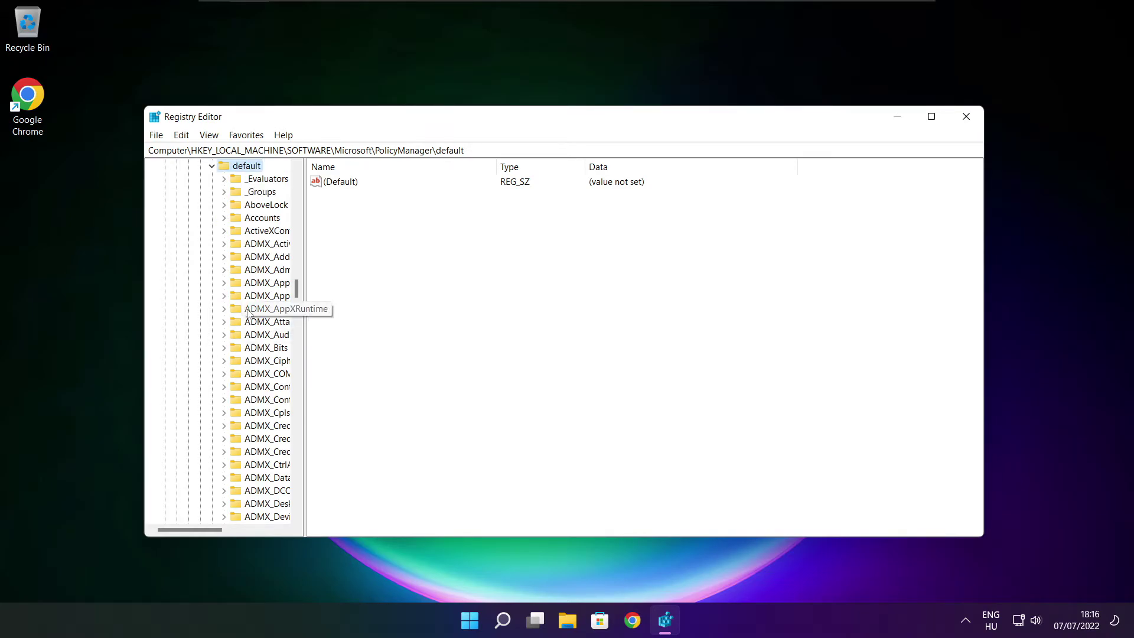
pyautogui.scroll(-7, 263, 260)
pyautogui.scroll(-20, 263, 259)
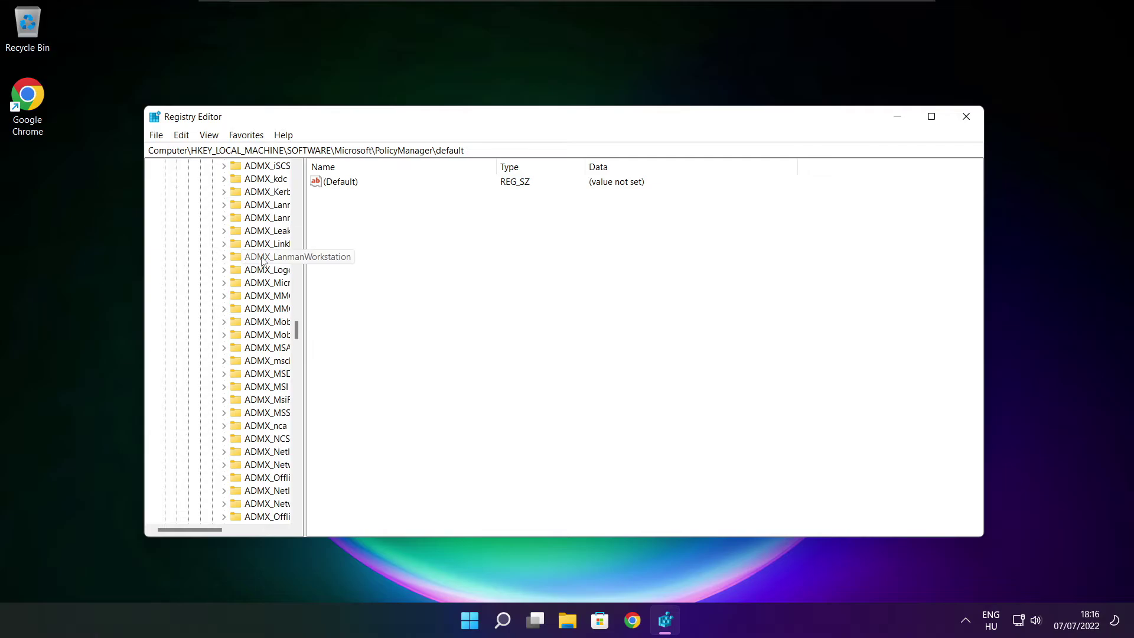
pyautogui.scroll(-3, 263, 260)
pyautogui.moveTo(304, 260); pyautogui.dragTo(374, 256)
pyautogui.scroll(1, 339, 261)
# Expand ApplicationManagement, widen the tree pane, and select the AllowGameDVR key.
pyautogui.click(255, 246)
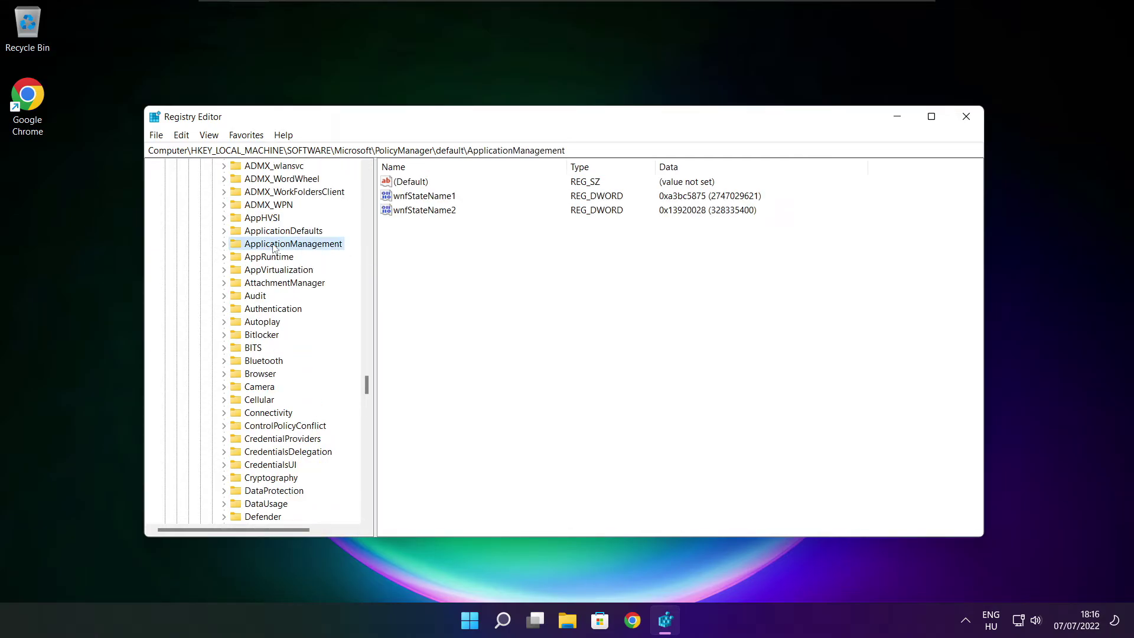
pyautogui.click(224, 244)
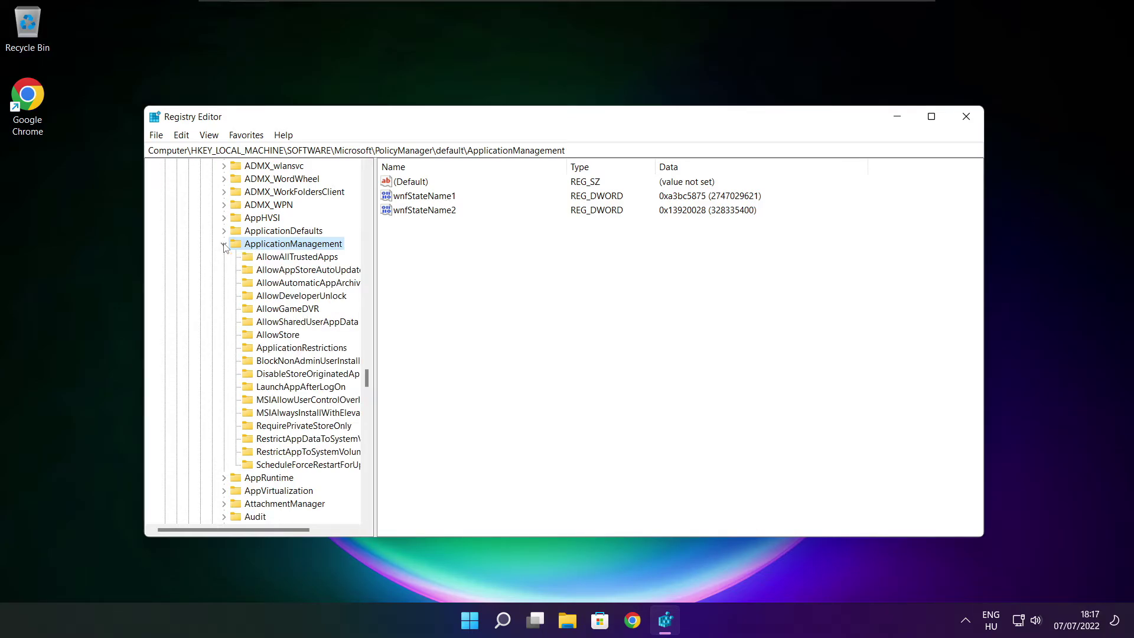
pyautogui.moveTo(374, 299); pyautogui.dragTo(387, 298)
pyautogui.click(286, 311)
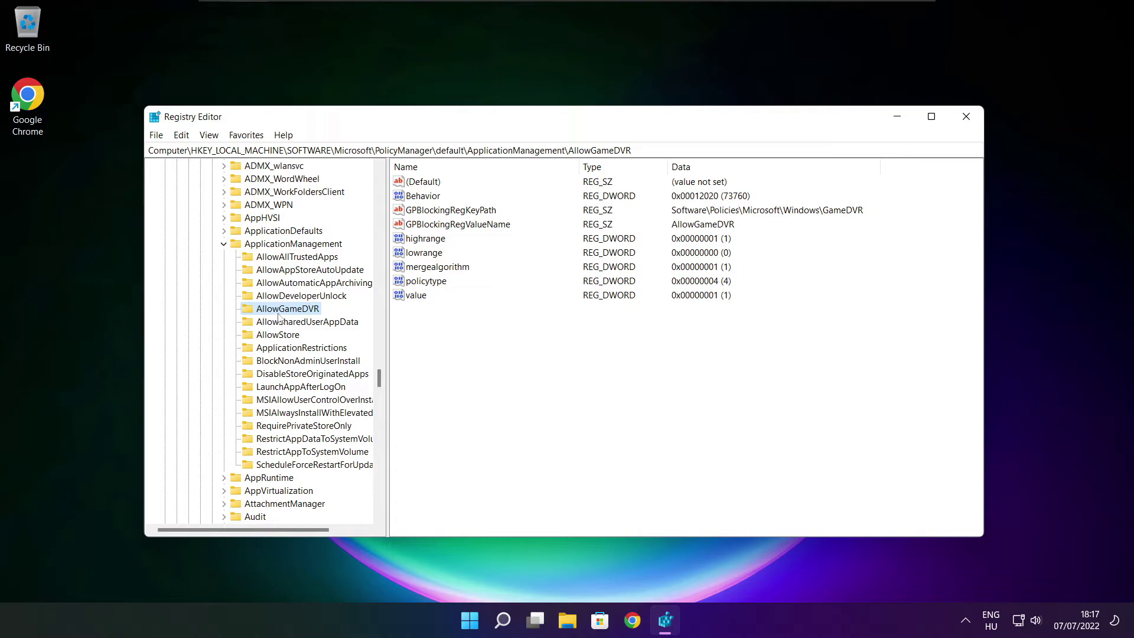
# Change AllowGameDVR's 'value' entry data from 1 to 0, then close Registry Editor.
pyautogui.click(415, 296)
pyautogui.doubleClick(422, 297)
pyautogui.moveTo(330, 200); pyautogui.dragTo(575, 236)
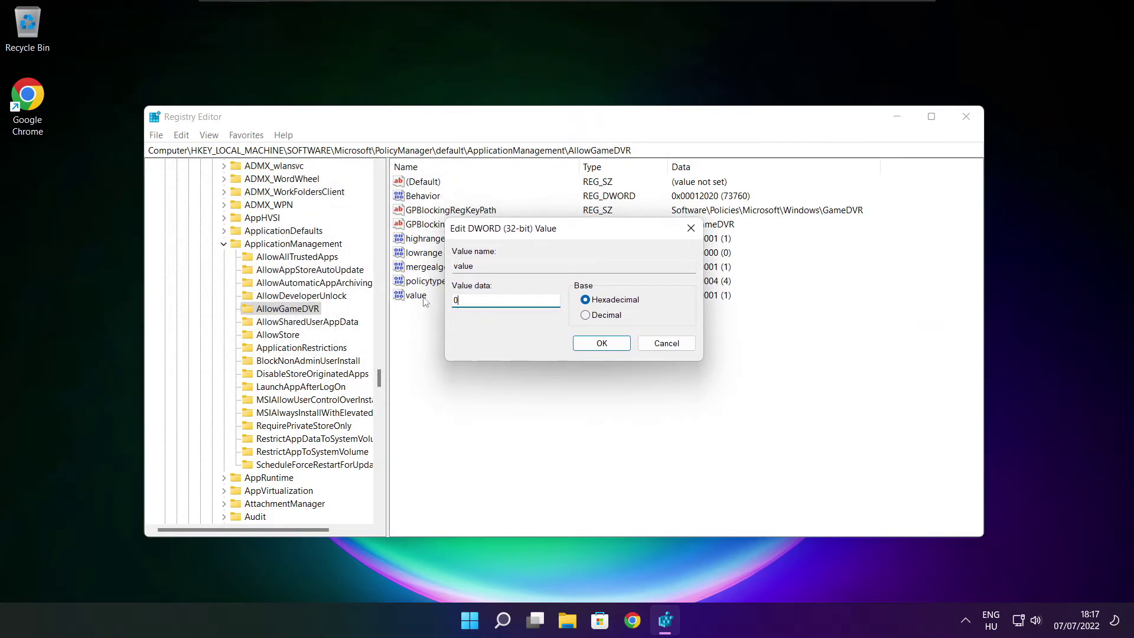
pyautogui.click(602, 343)
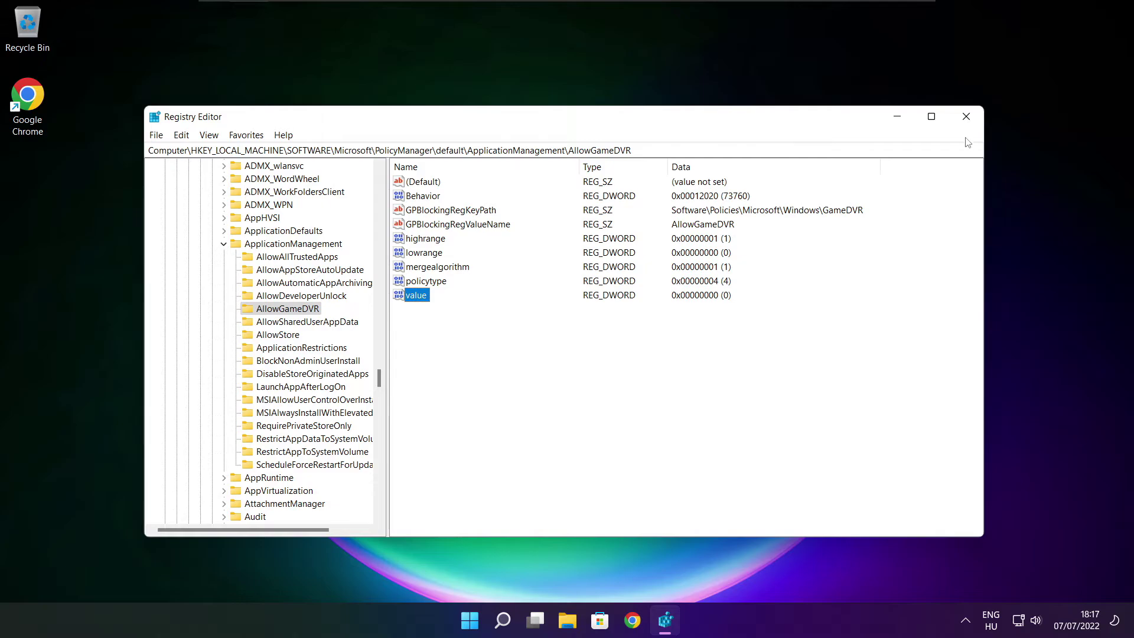
pyautogui.click(967, 118)
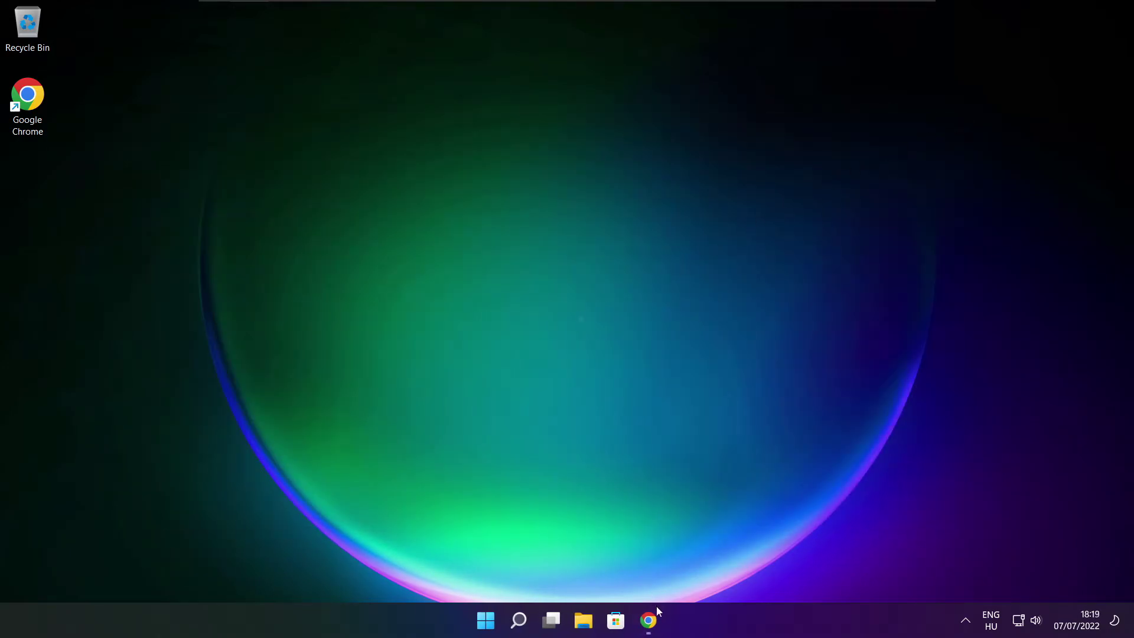
# Restore Chrome showing the Microsoft Download Center DirectX page.
pyautogui.click(650, 621)
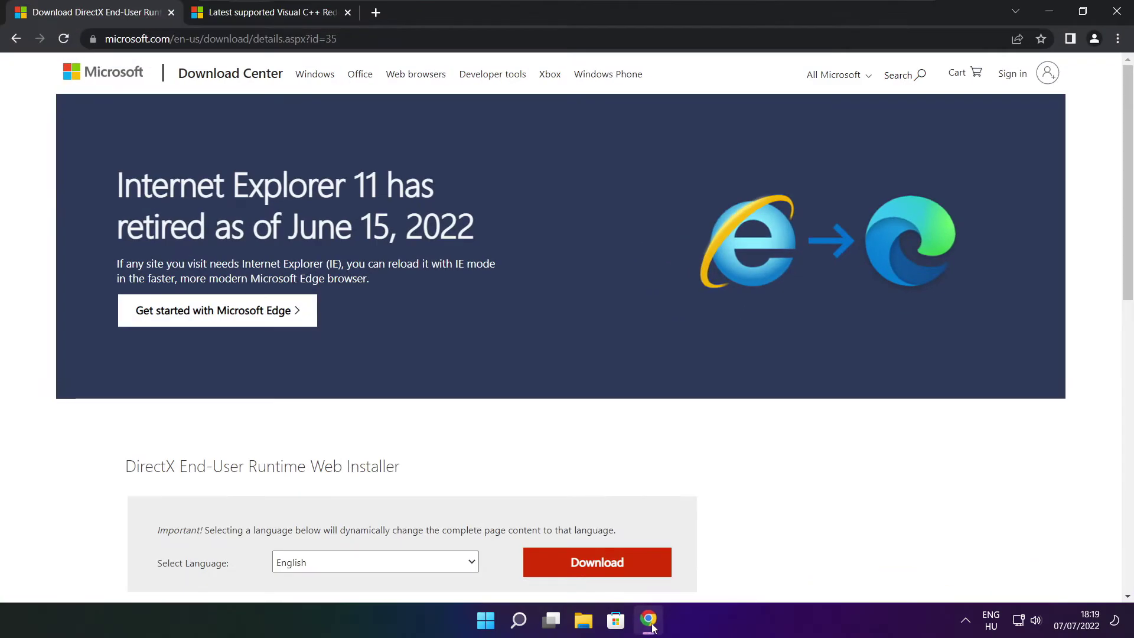
pyautogui.click(342, 39)
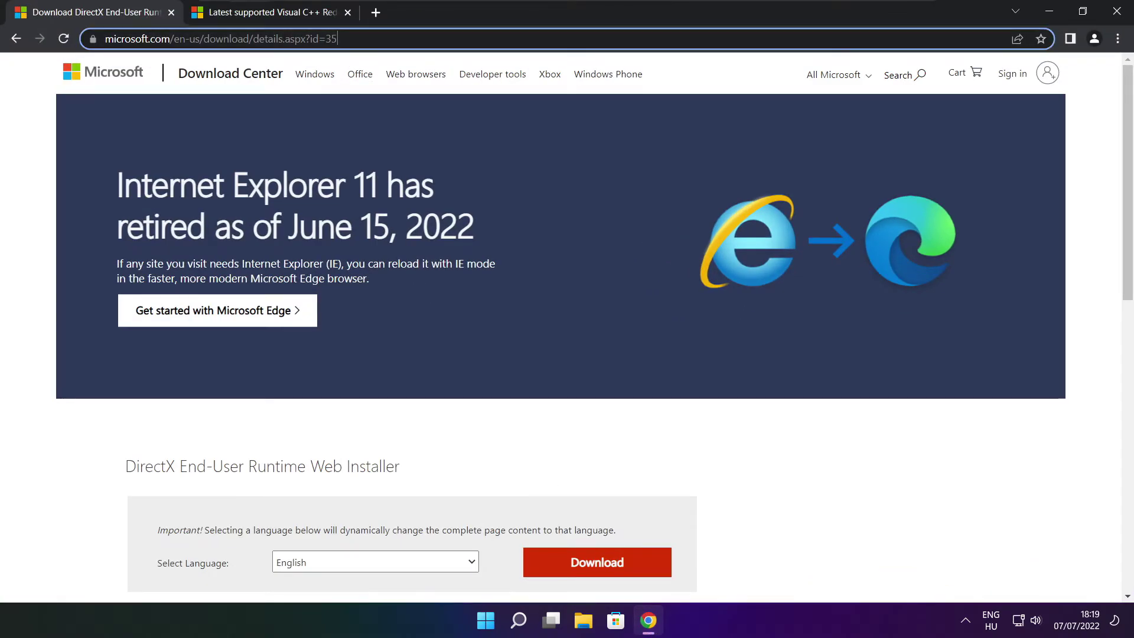
pyautogui.moveTo(339, 38); pyautogui.dragTo(104, 39)
pyautogui.click(396, 39)
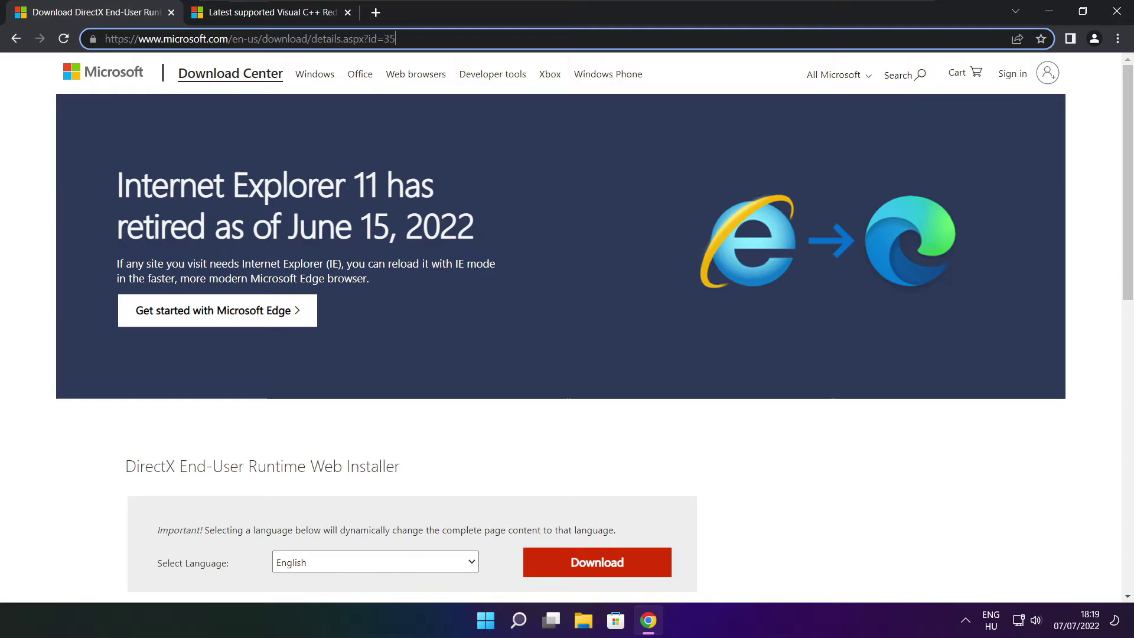
pyautogui.click(410, 428)
# Download the DirectX End-User Runtime Web Installer and run dxwebsetup.exe.
pyautogui.scroll(-4, 957, 272)
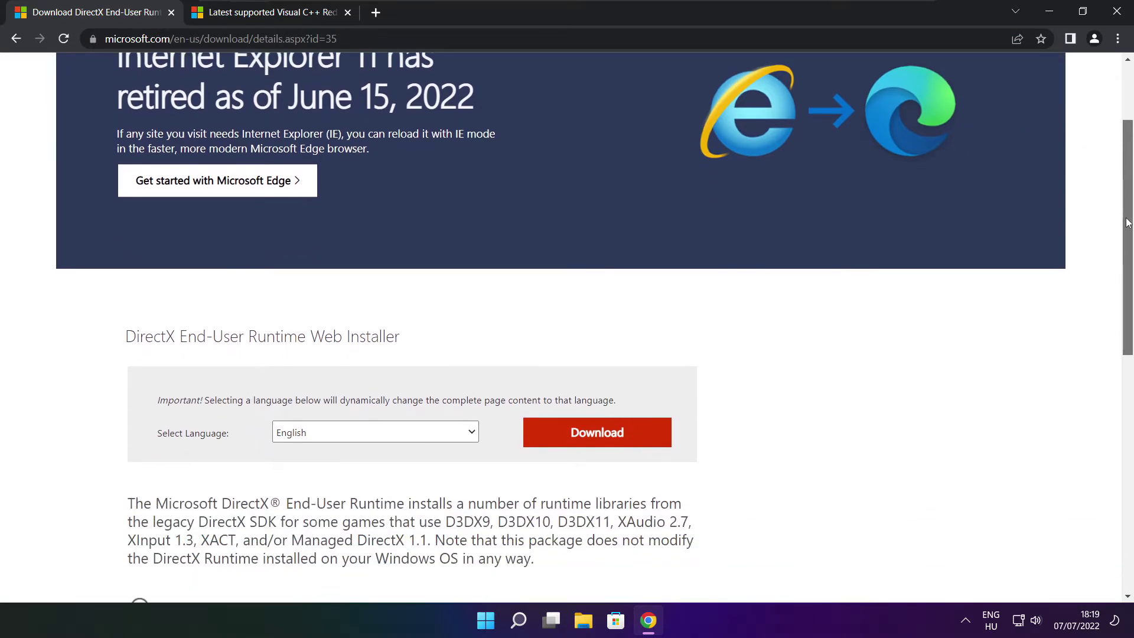
pyautogui.moveTo(410, 242); pyautogui.dragTo(179, 244)
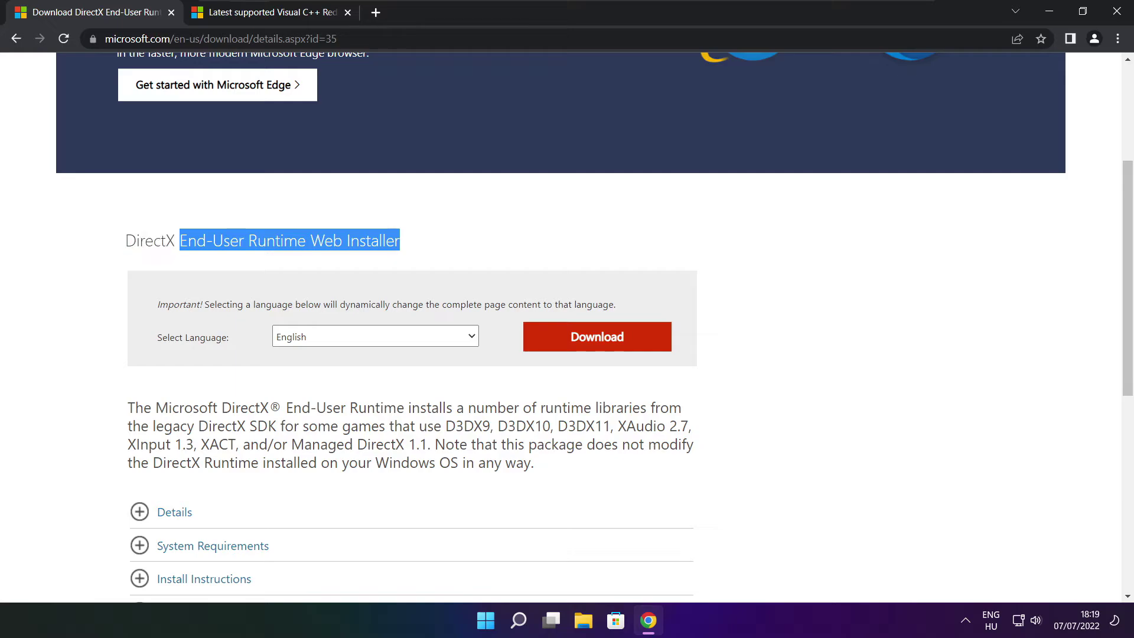
pyautogui.click(461, 248)
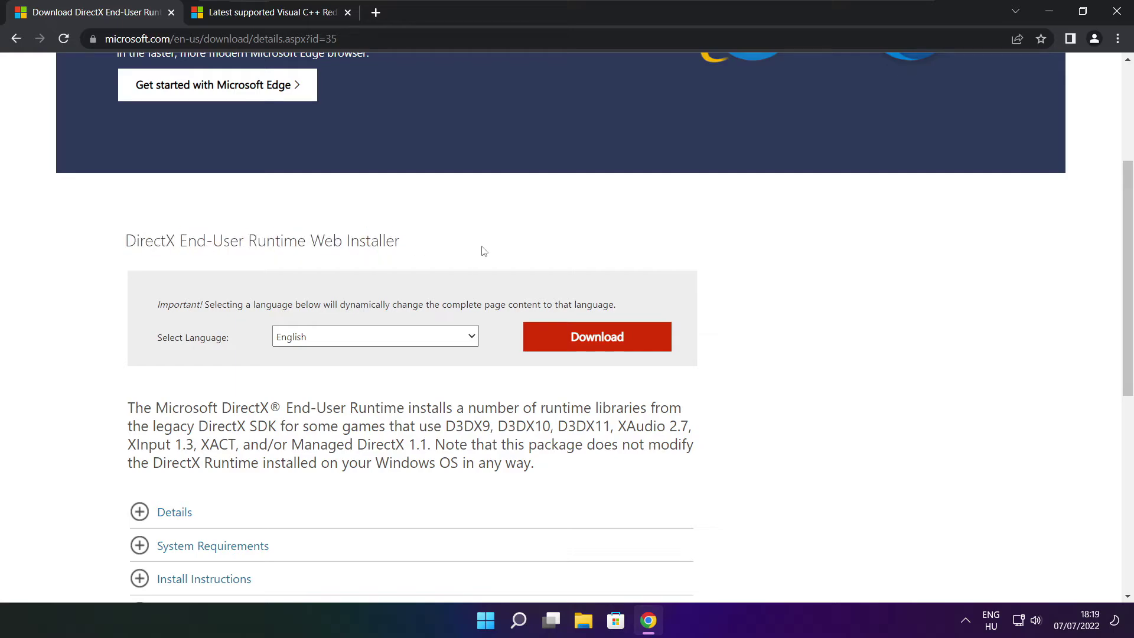
pyautogui.click(603, 340)
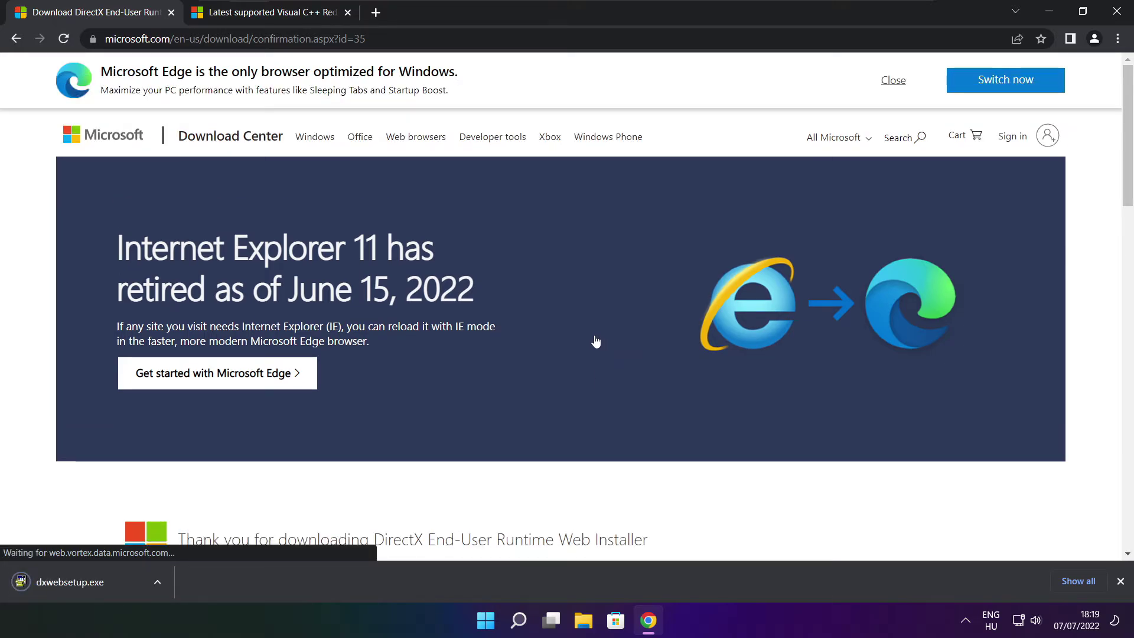
pyautogui.click(106, 583)
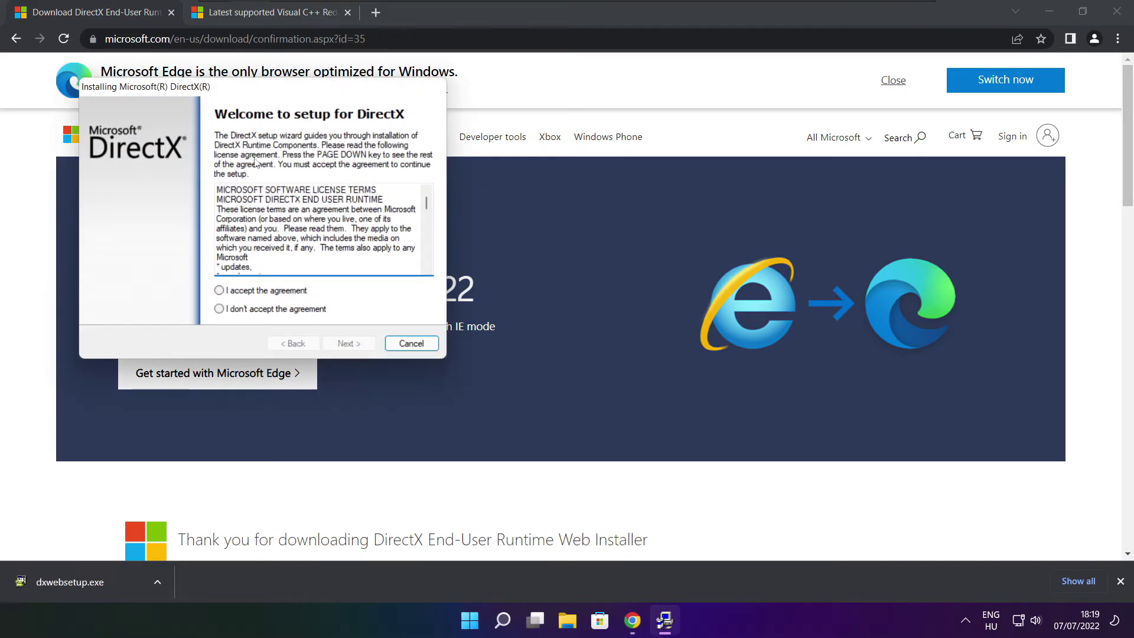
# Accept the DirectX Setup licence agreement and continue.
pyautogui.moveTo(239, 90); pyautogui.dragTo(540, 168)
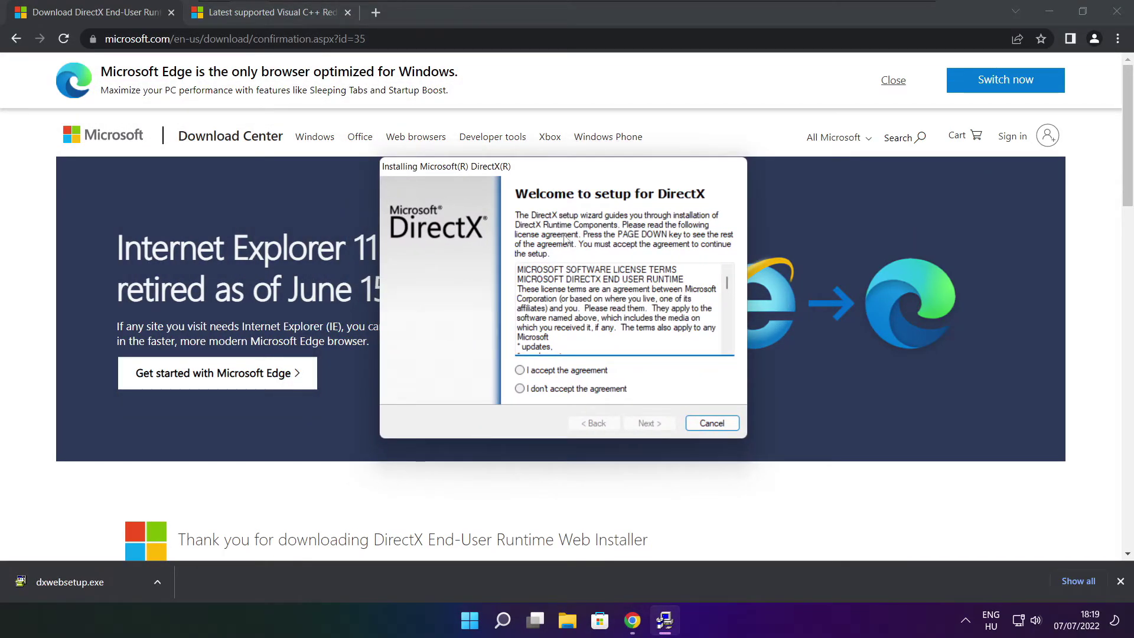
pyautogui.moveTo(727, 282); pyautogui.dragTo(726, 352)
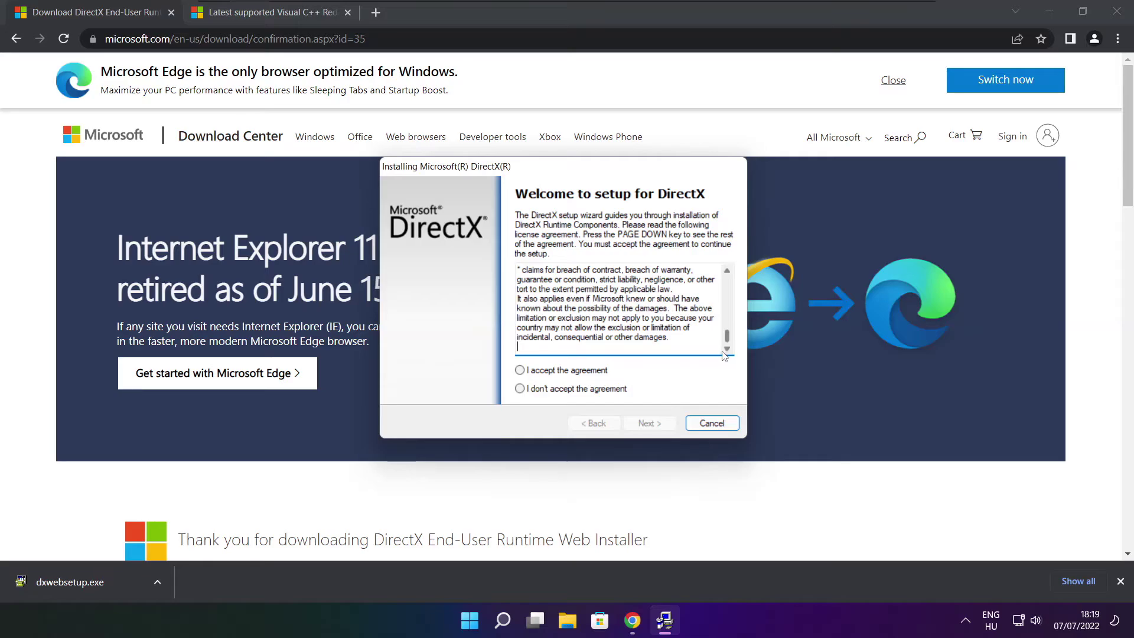
pyautogui.click(543, 371)
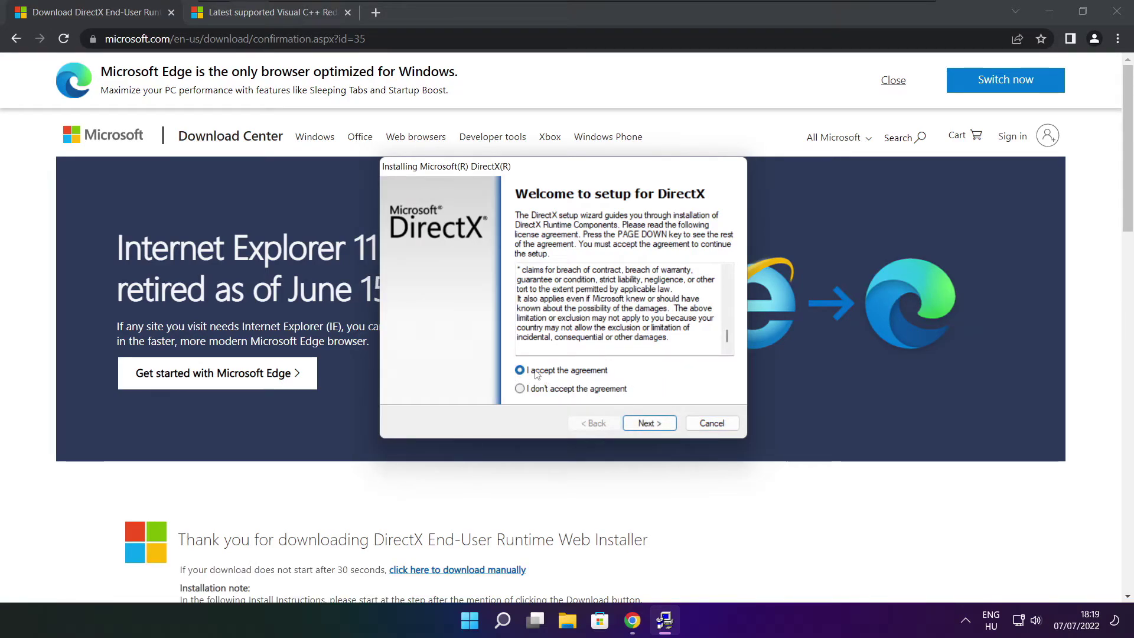
pyautogui.click(649, 423)
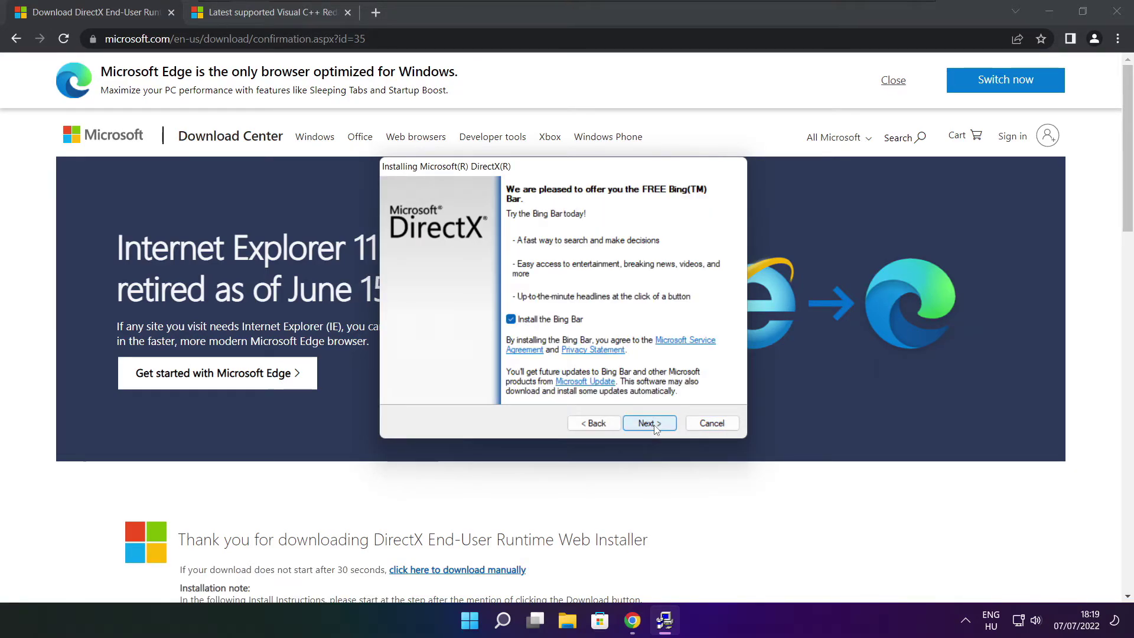
# Decline the Bing Bar, install the DirectX runtime components, and finish setup.
pyautogui.click(510, 318)
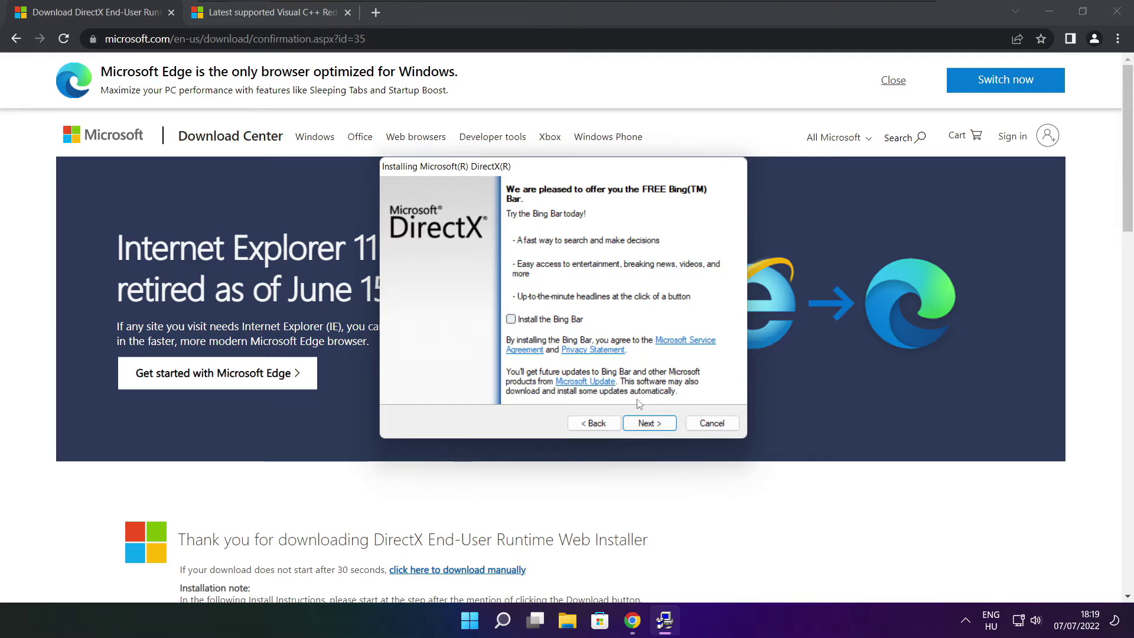
pyautogui.click(660, 424)
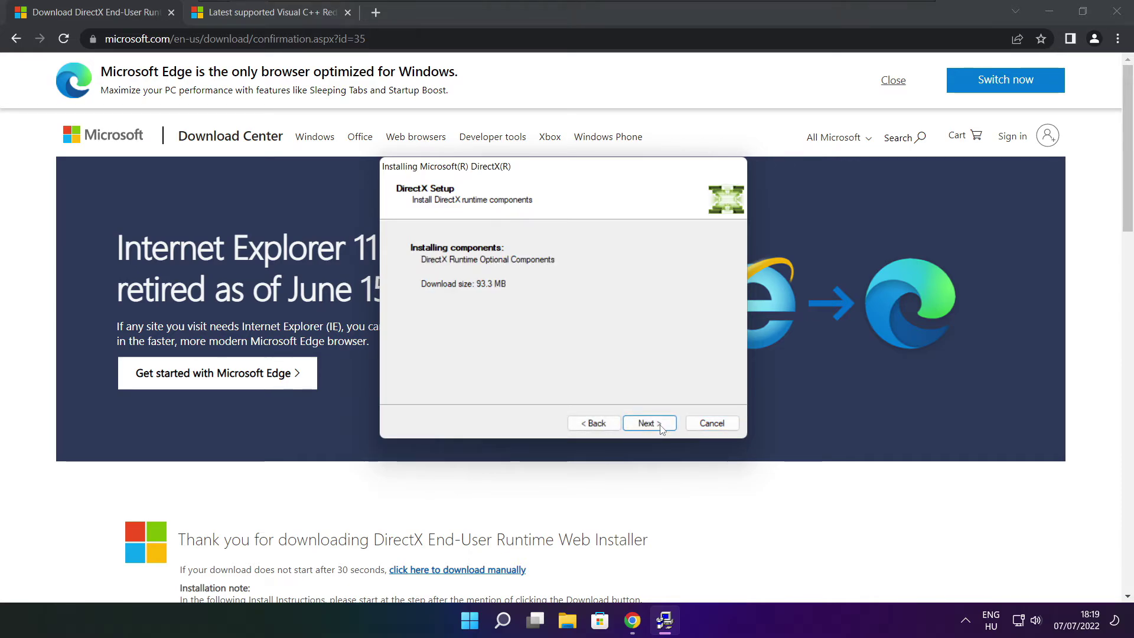
pyautogui.click(650, 425)
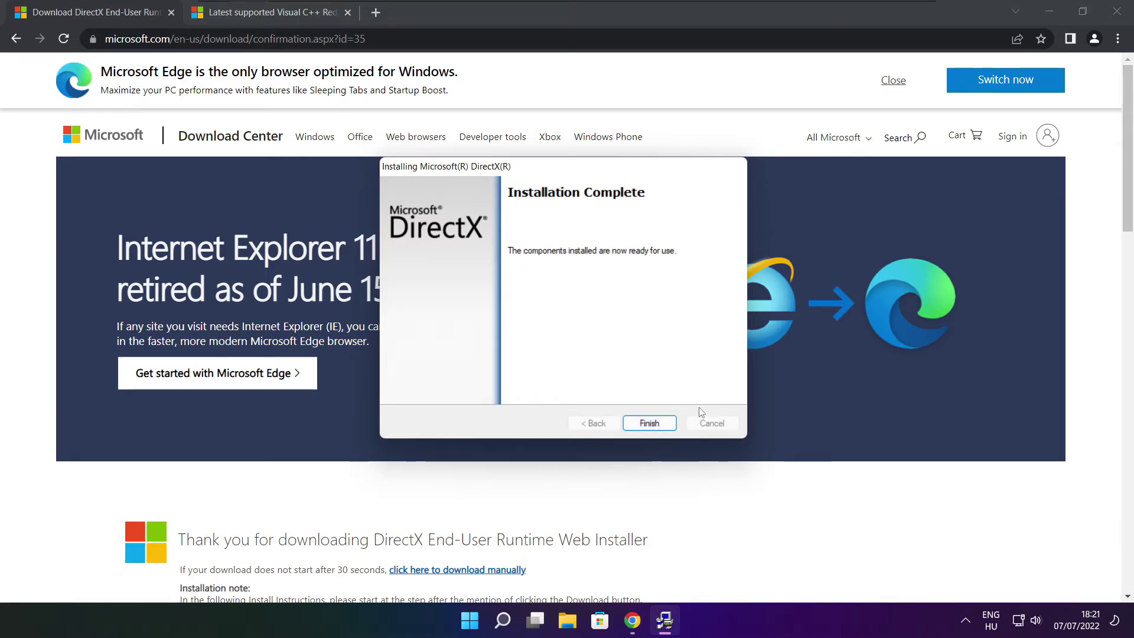
pyautogui.click(652, 423)
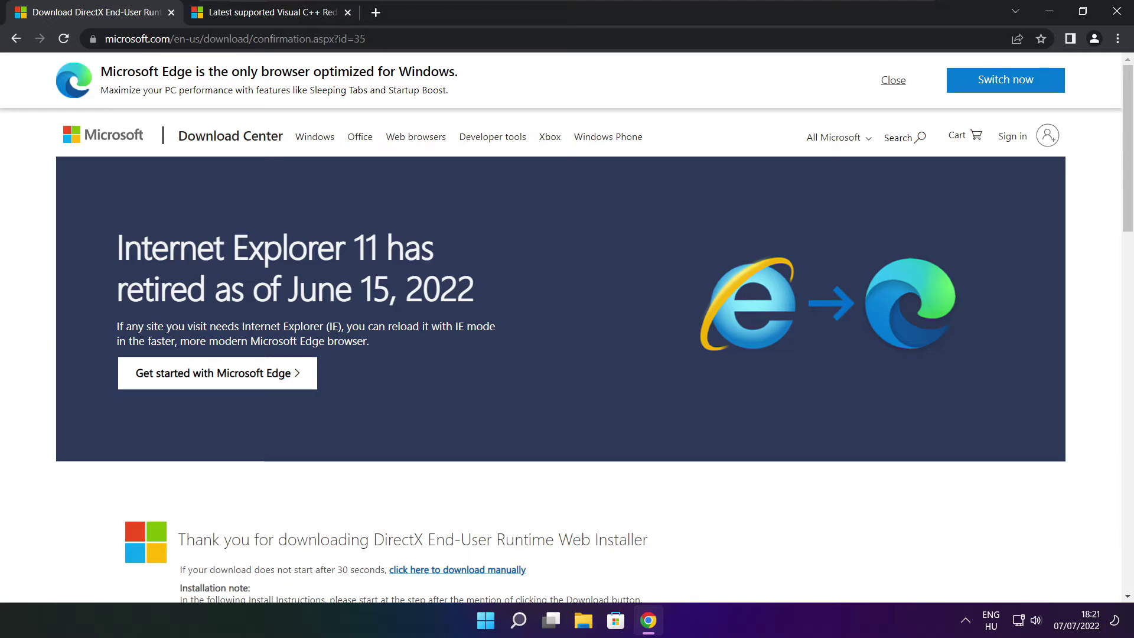